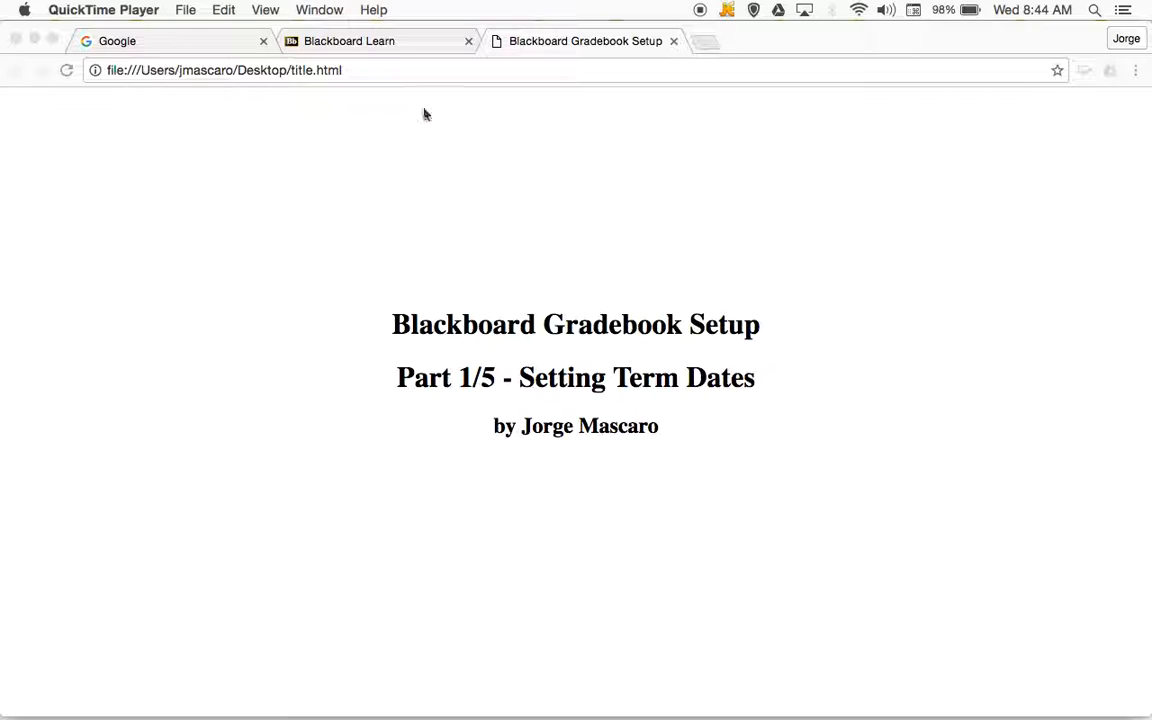
Log in to the school's Blackboard Learn site with the account username and password
click(373, 41)
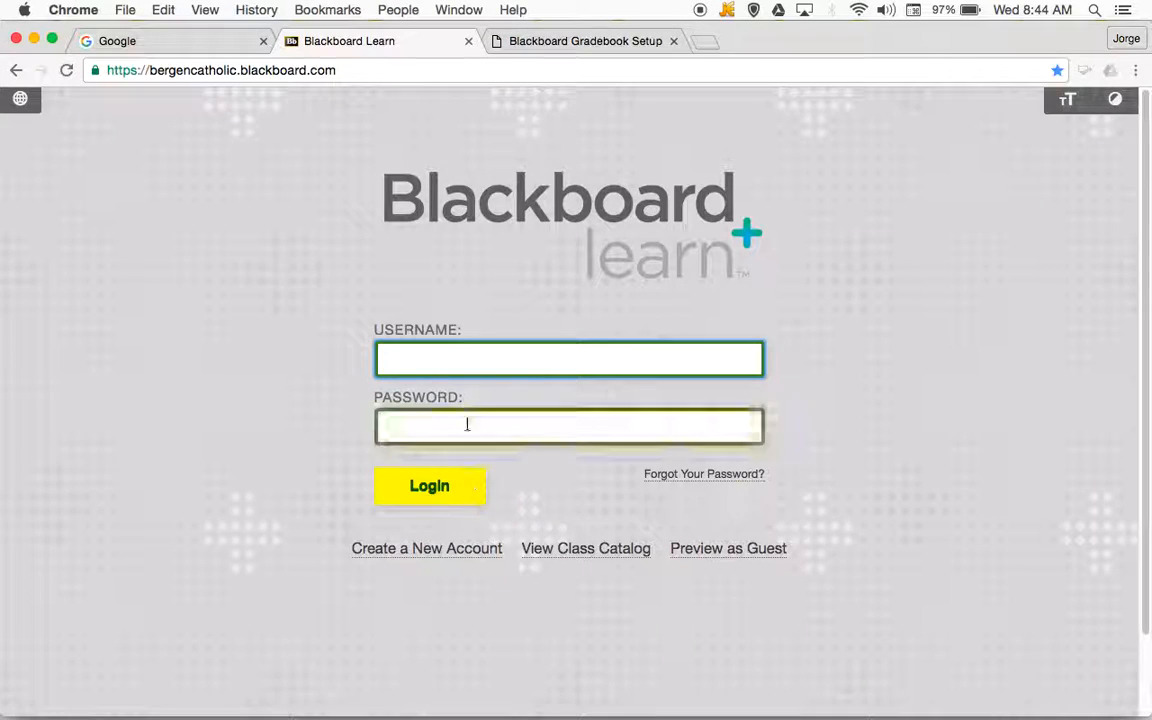
click(453, 363)
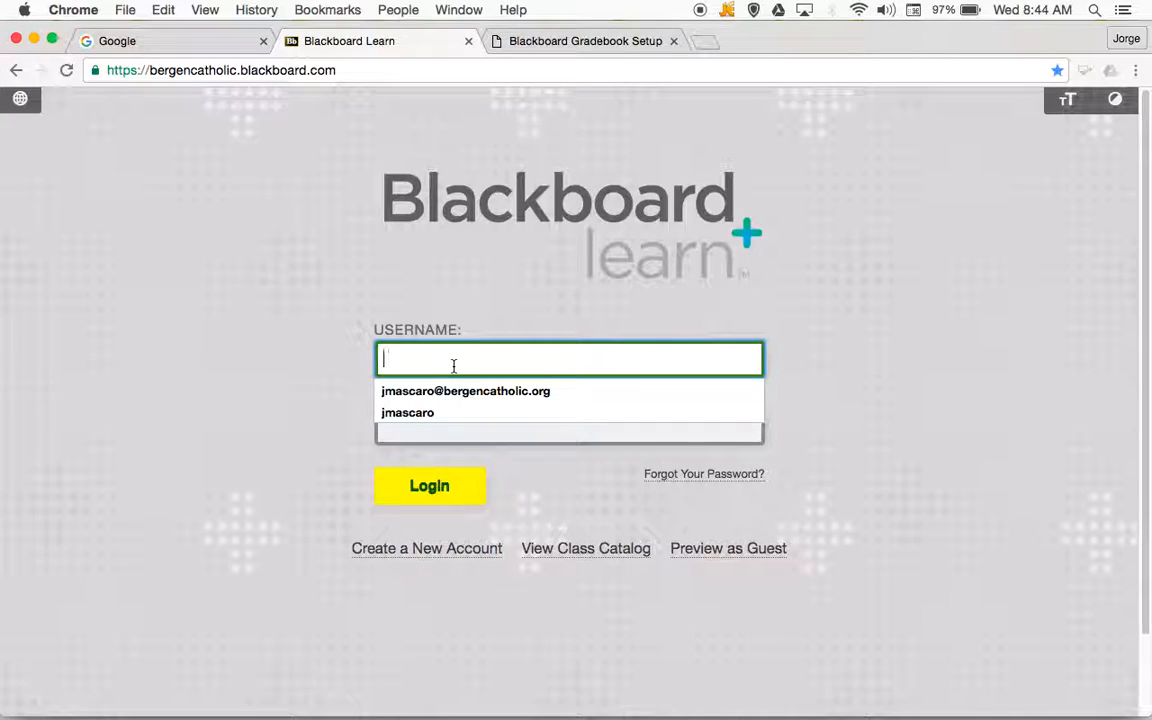
click(465, 394)
click(468, 416)
text(•••••••••)
key(Return)
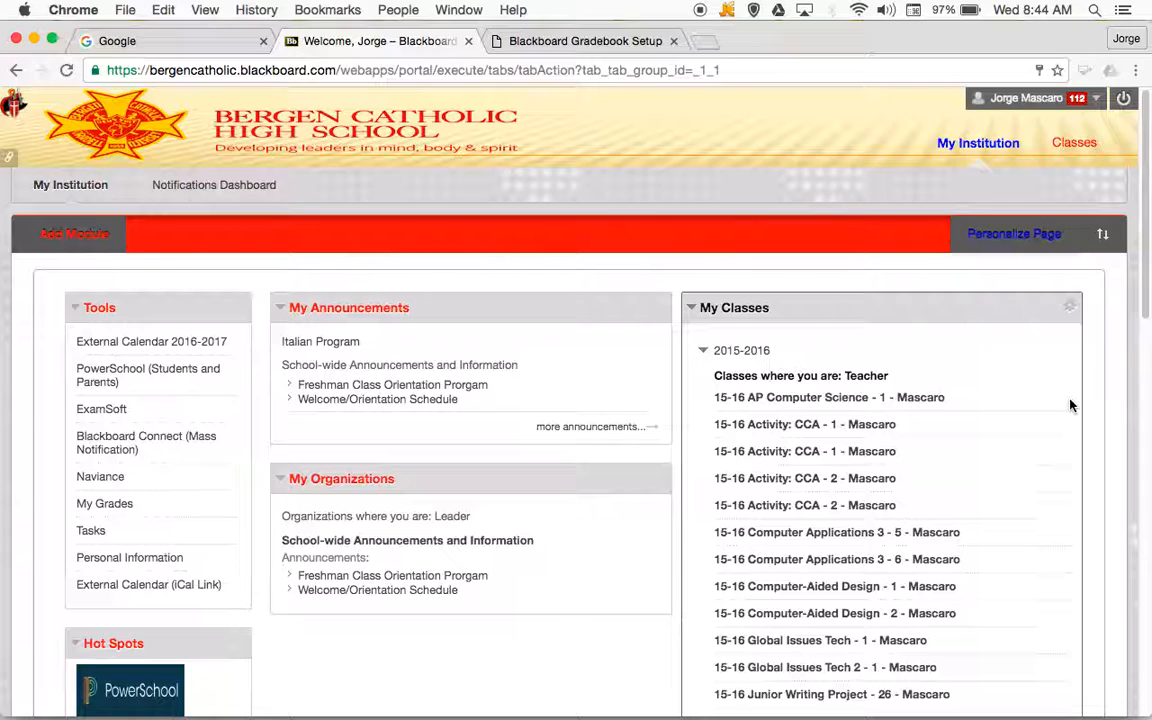
Open the AP Computer Science - 1 class under No Term Assigned and go to its Full Grade Center
drag(1143, 288, 1145, 550)
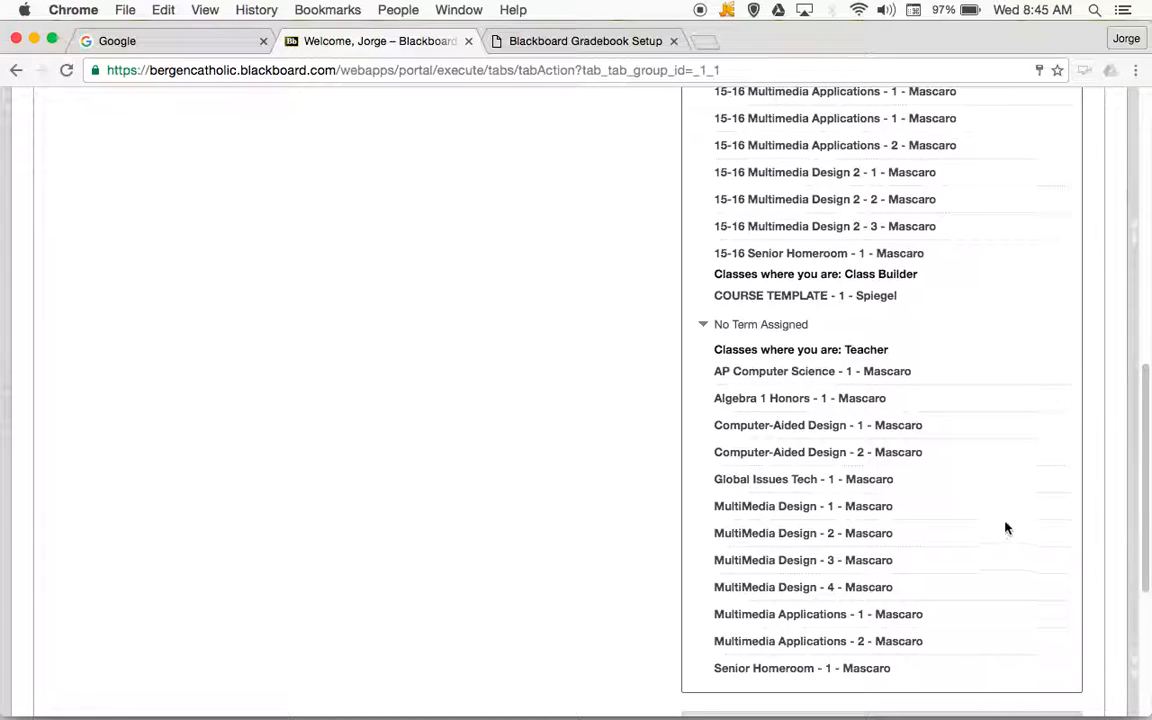
click(845, 378)
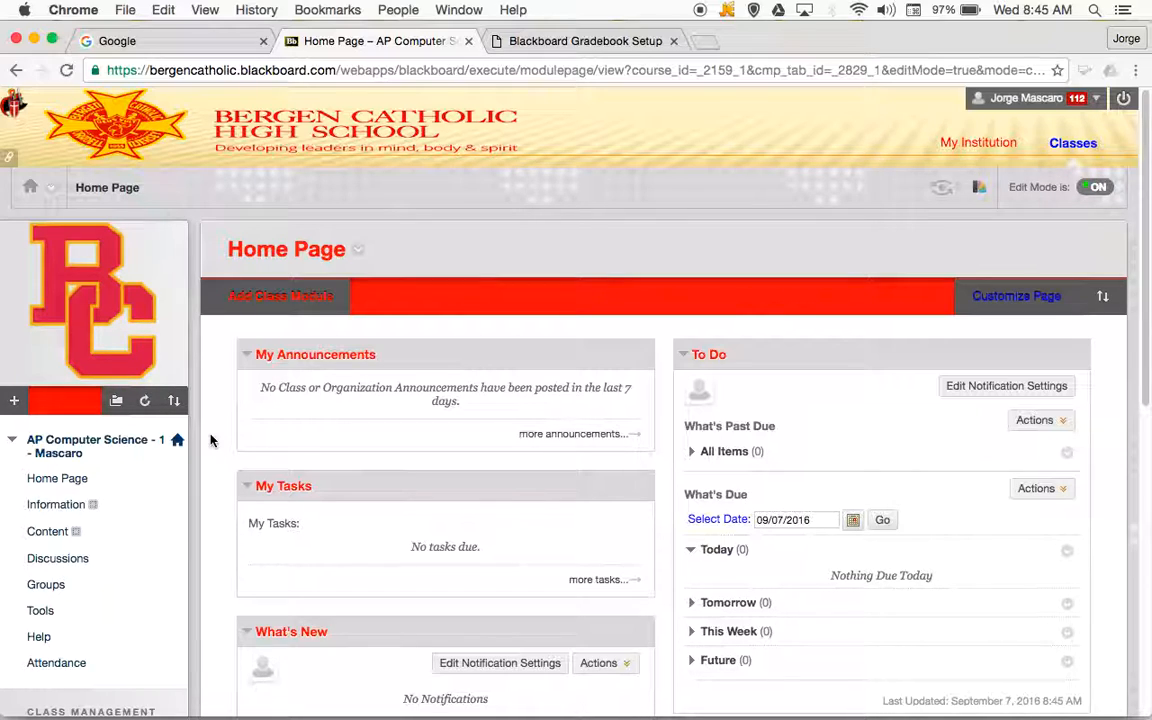
scroll(212, 437, down, 7)
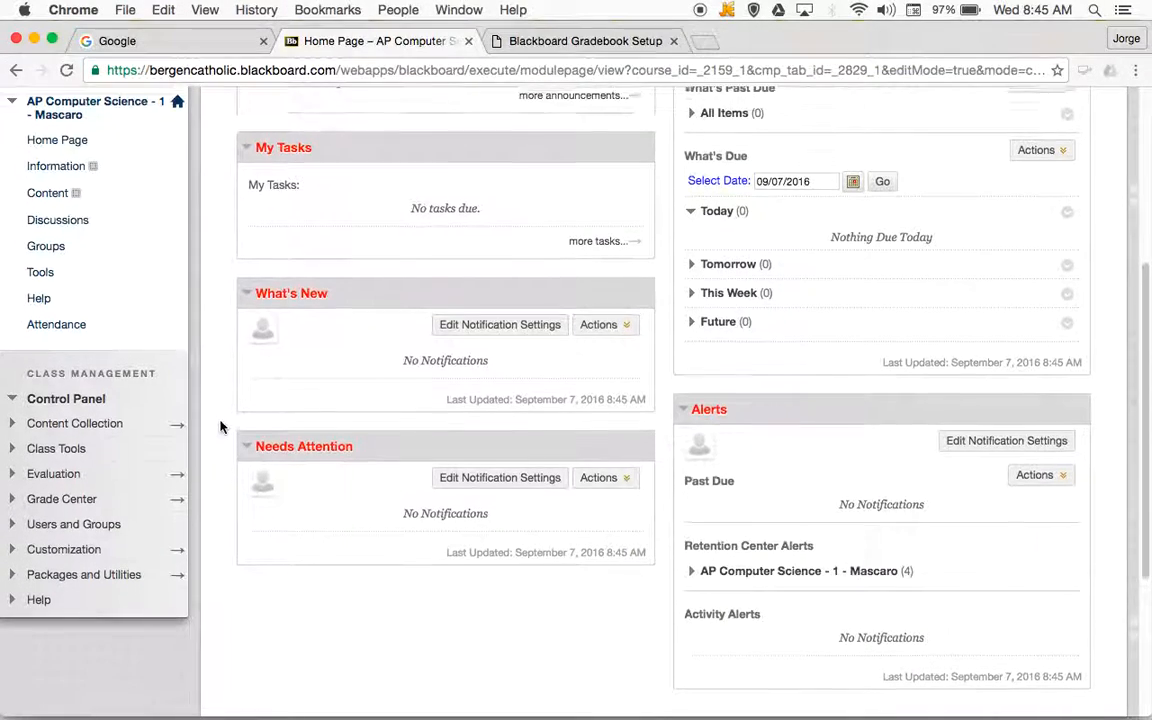
scroll(216, 435, up, 1)
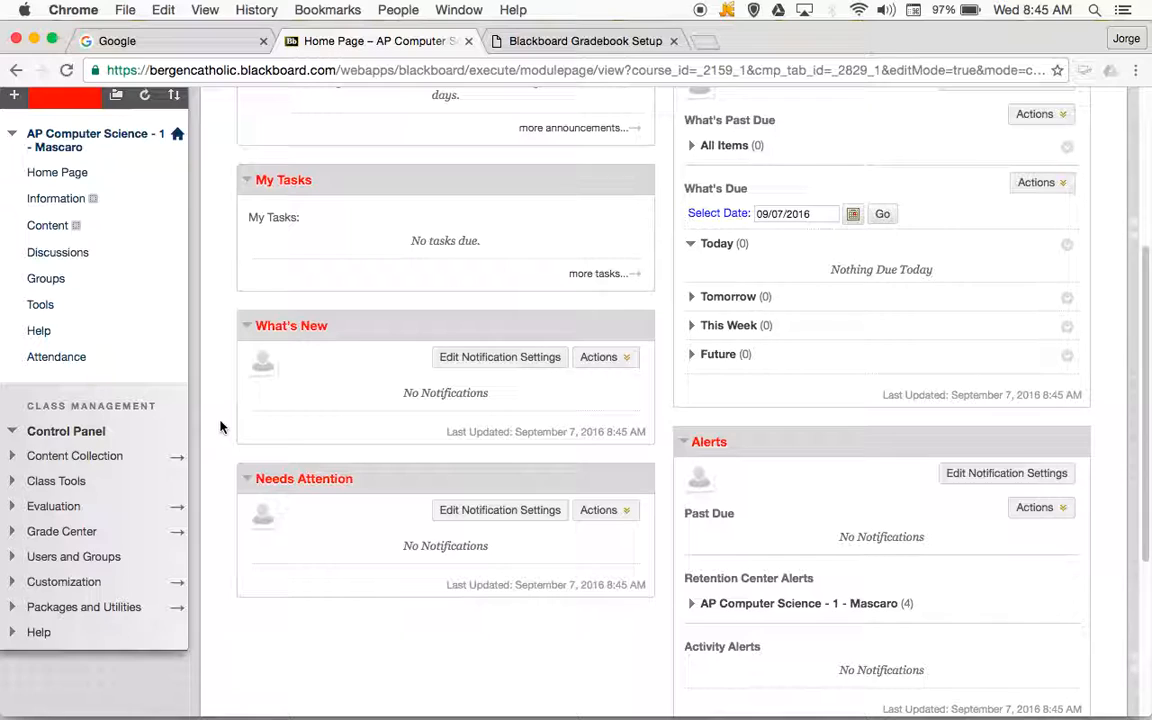
click(63, 534)
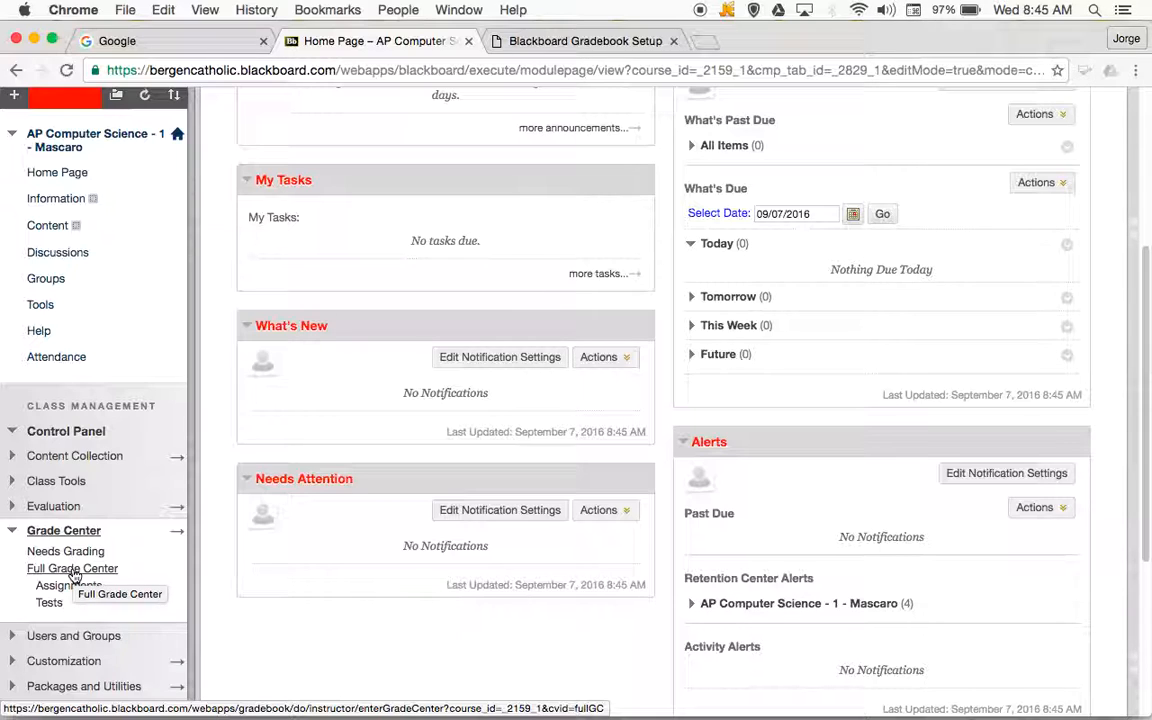
click(72, 570)
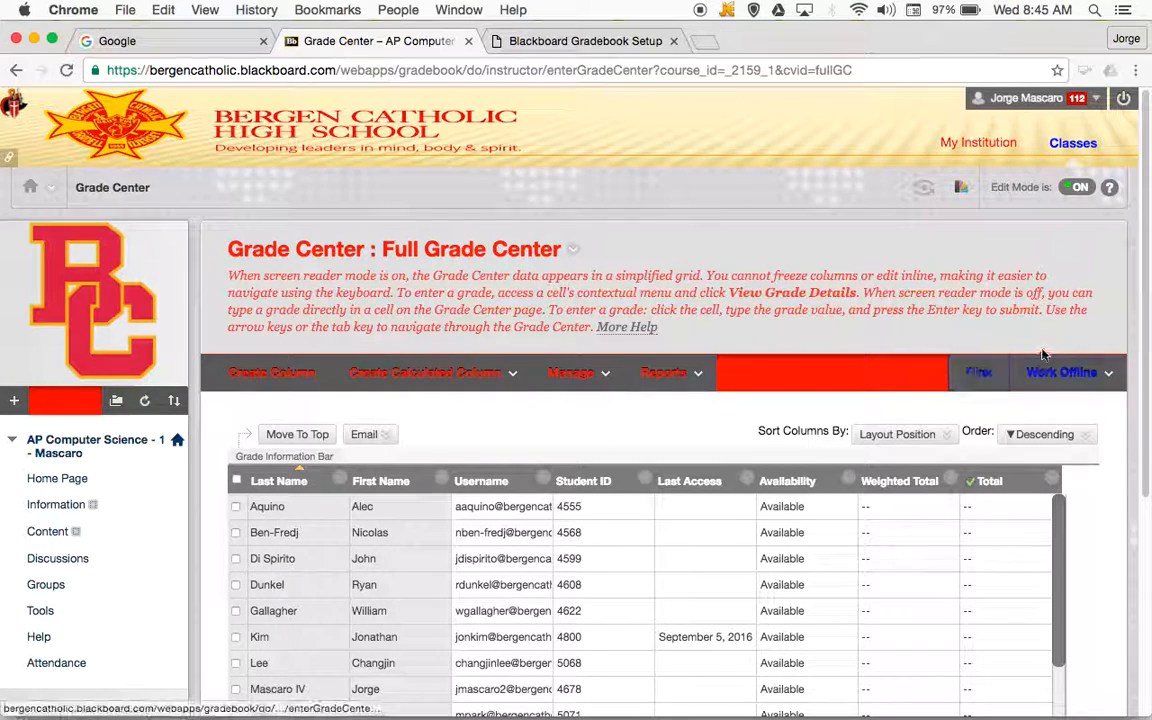
Open the management page for the class's Grading Periods from the Full Grade Center
drag(1140, 310, 1106, 386)
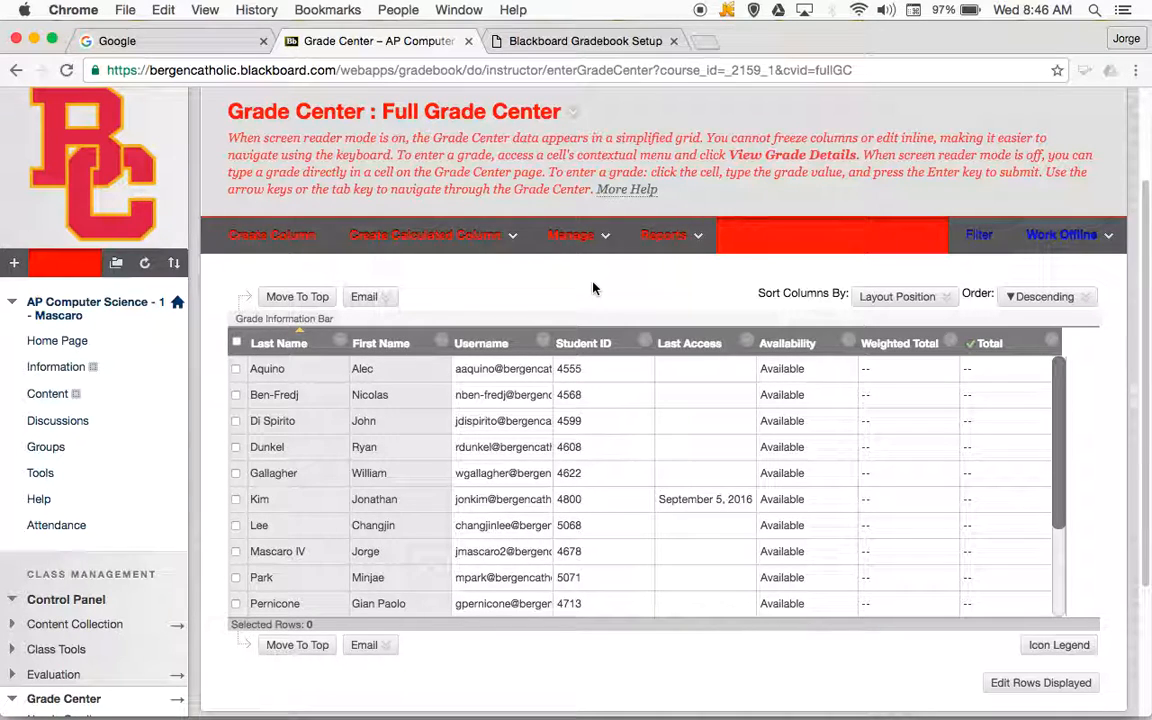
click(590, 238)
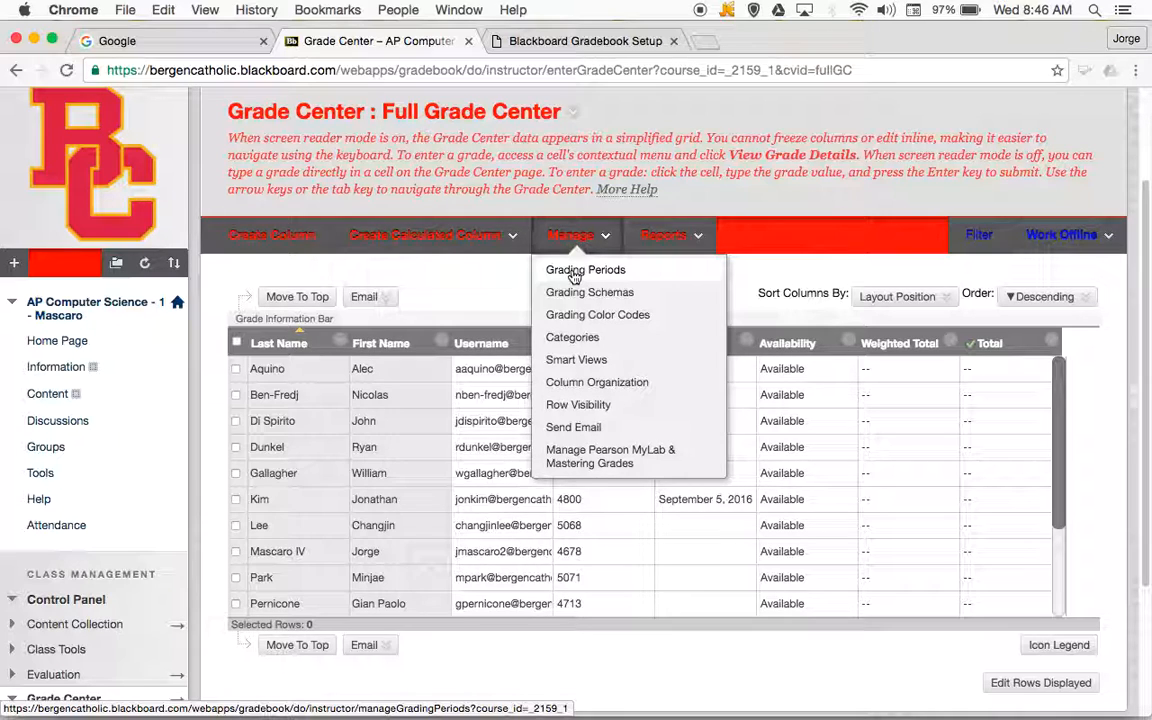
click(574, 275)
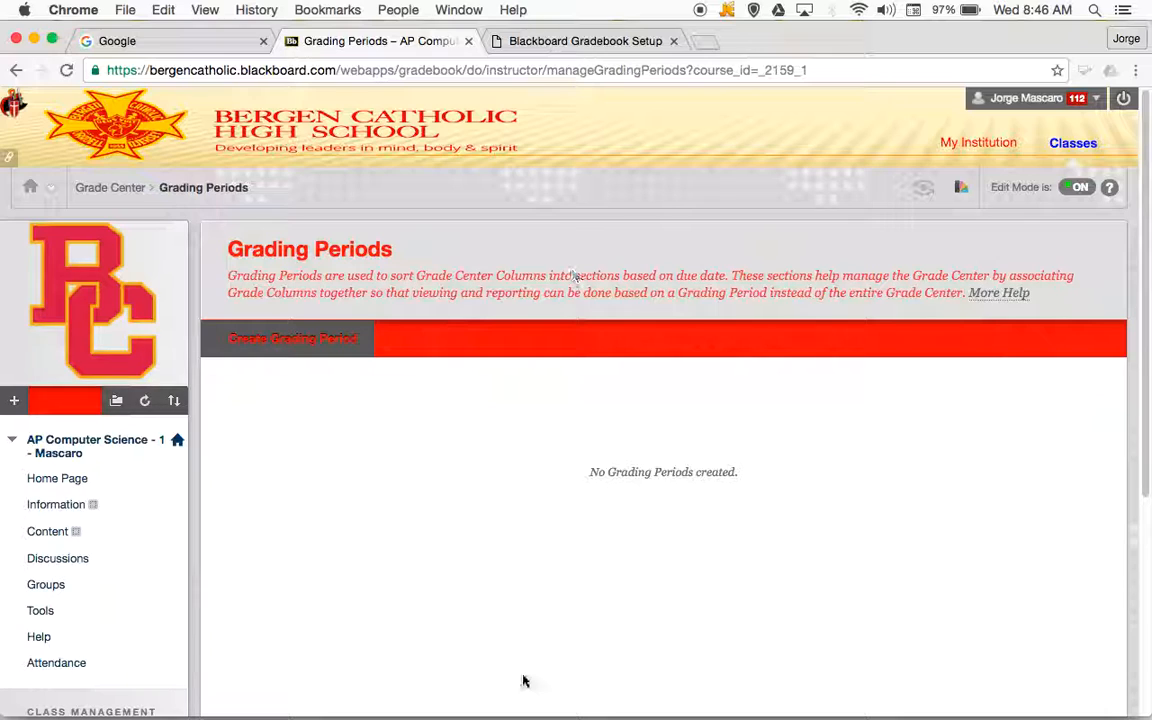
Switch to Microsoft Word to check the start and end dates in the 2016-17 terms table, then return to Chrome
mouse_move(564, 688)
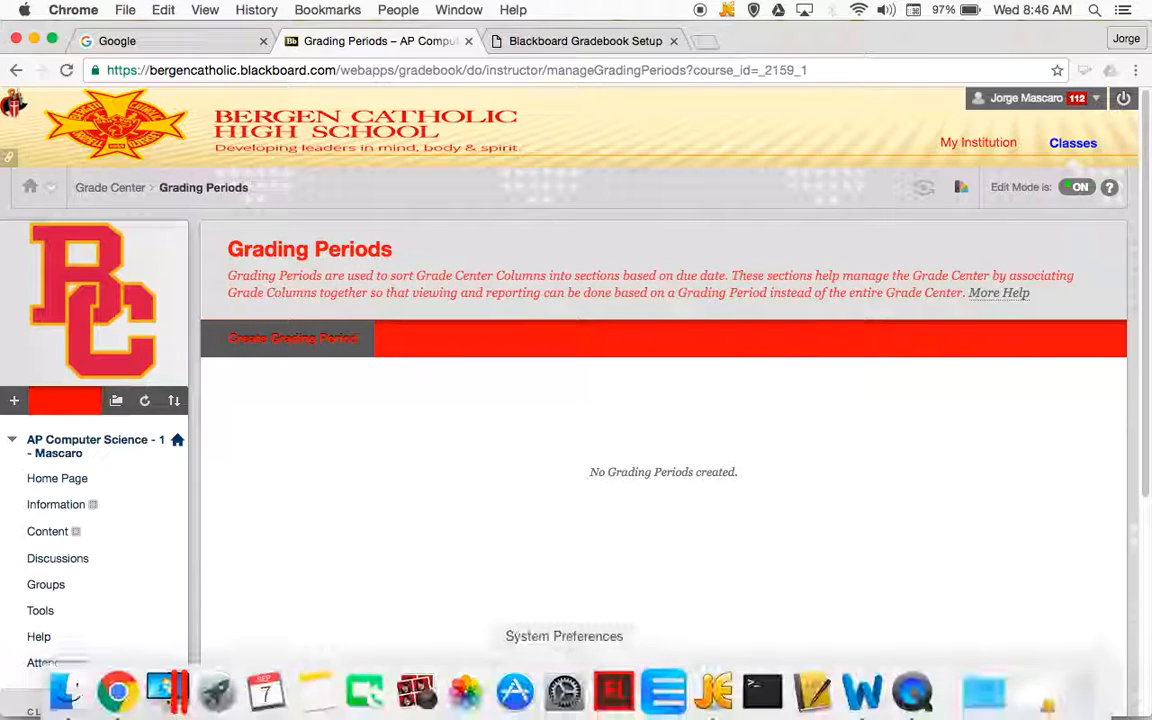
click(862, 688)
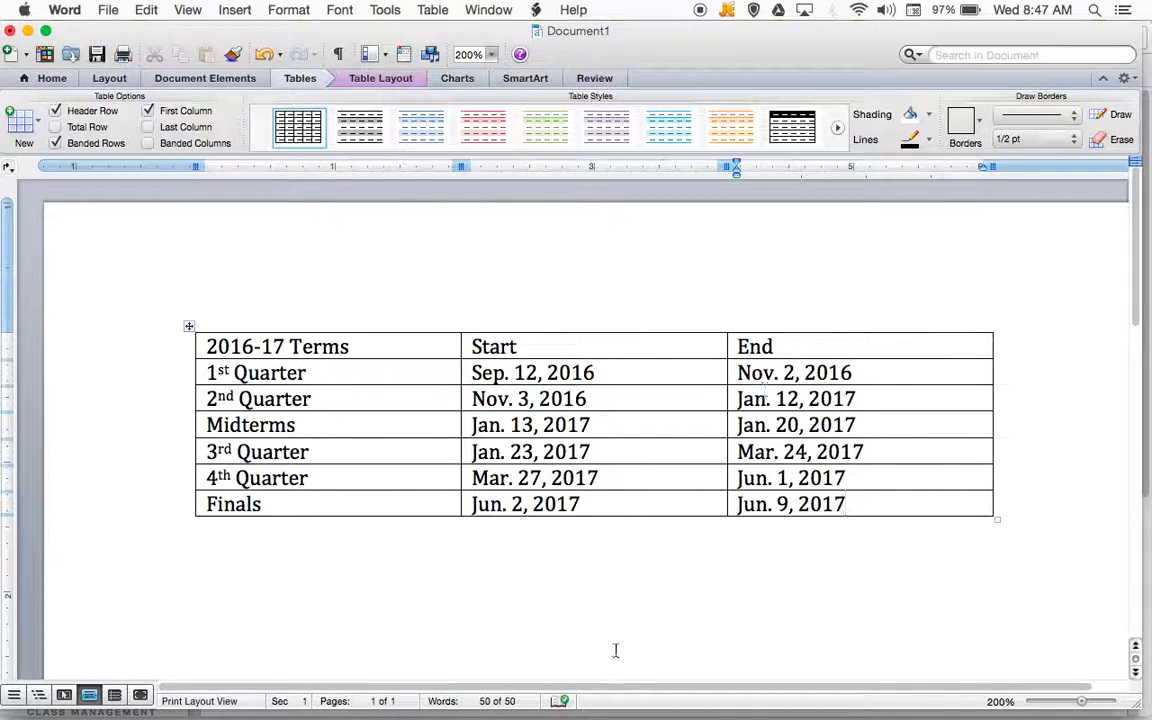
mouse_move(563, 712)
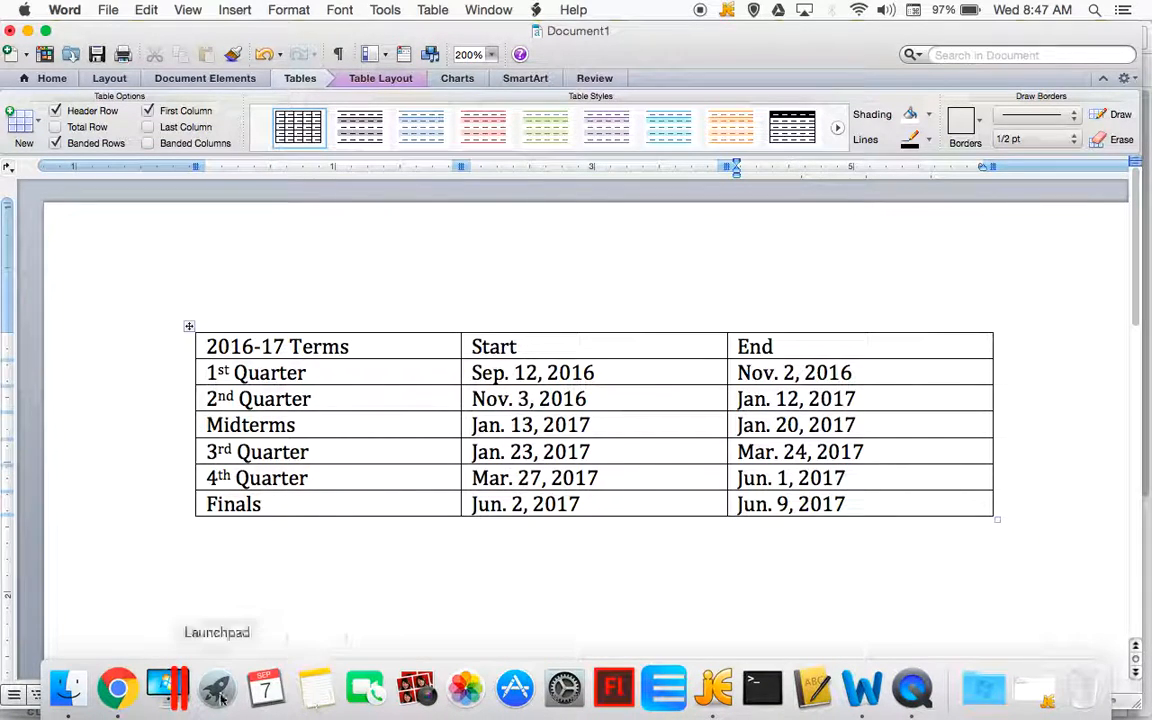
click(117, 688)
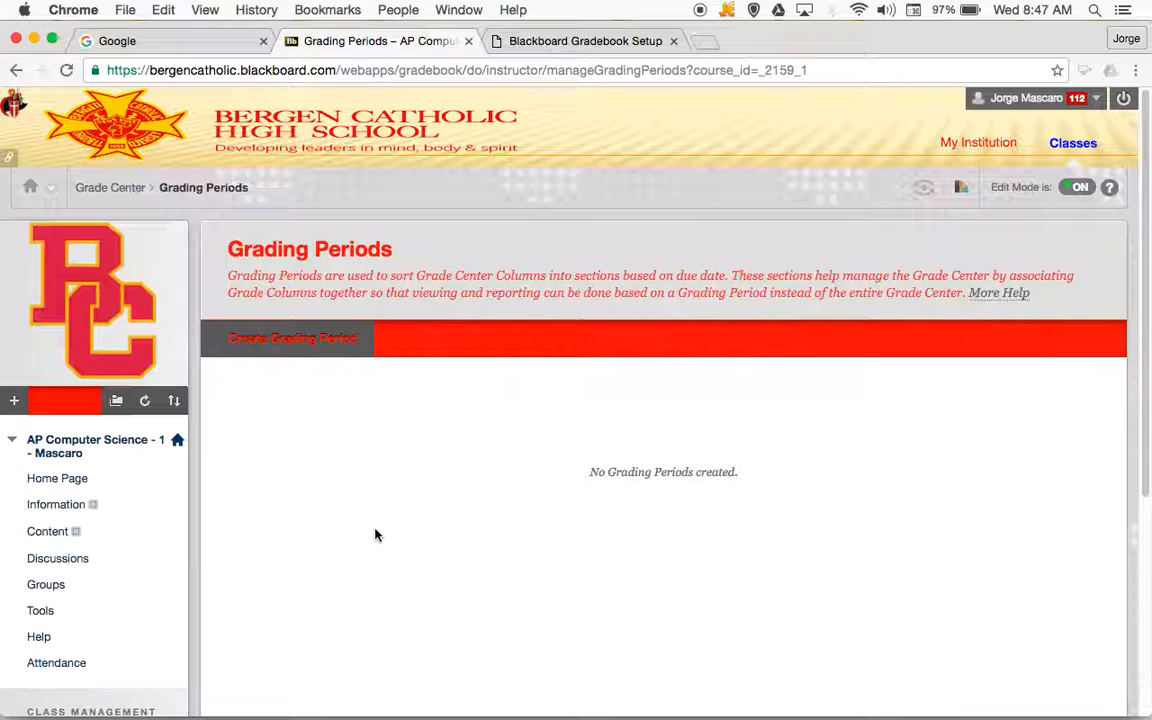
Start a new grading period and name it 1st Quarter
click(298, 345)
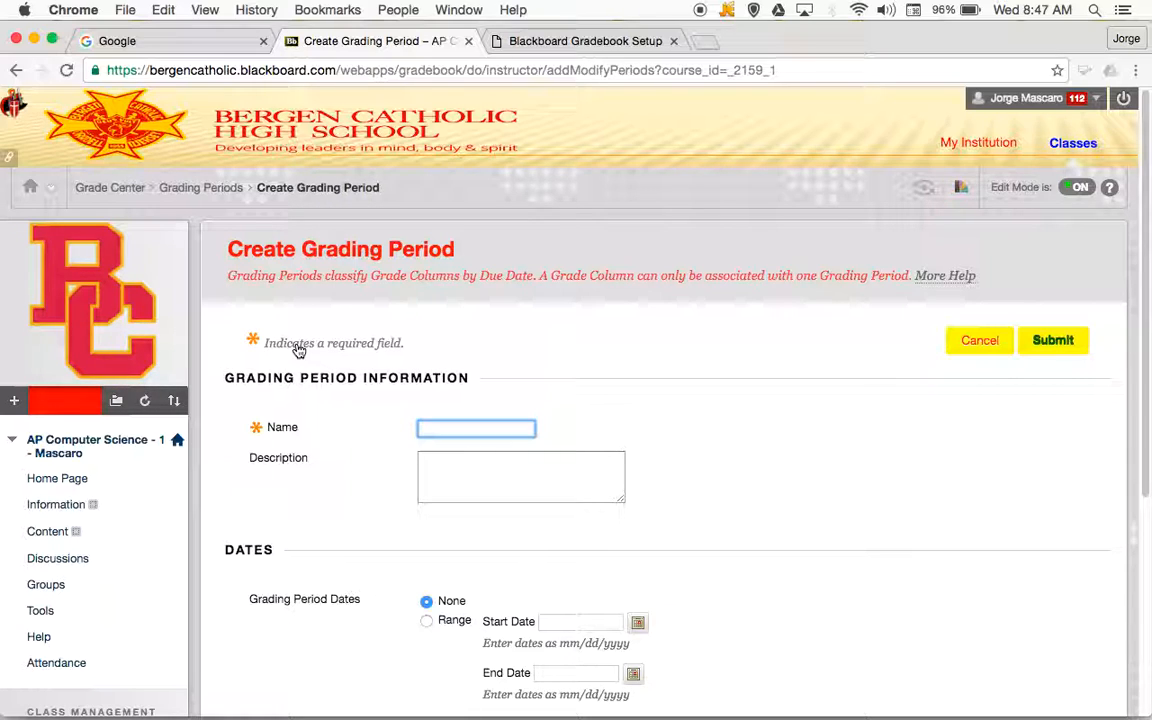
text(1st Quart)
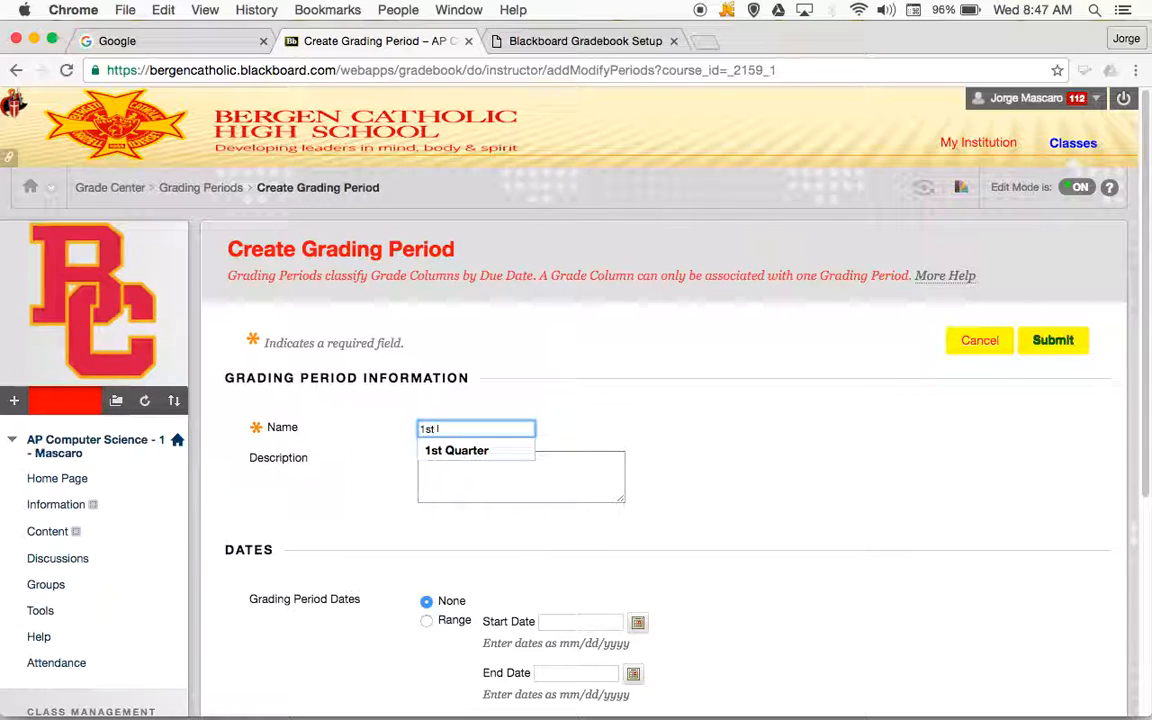
text(er)
key(Tab)
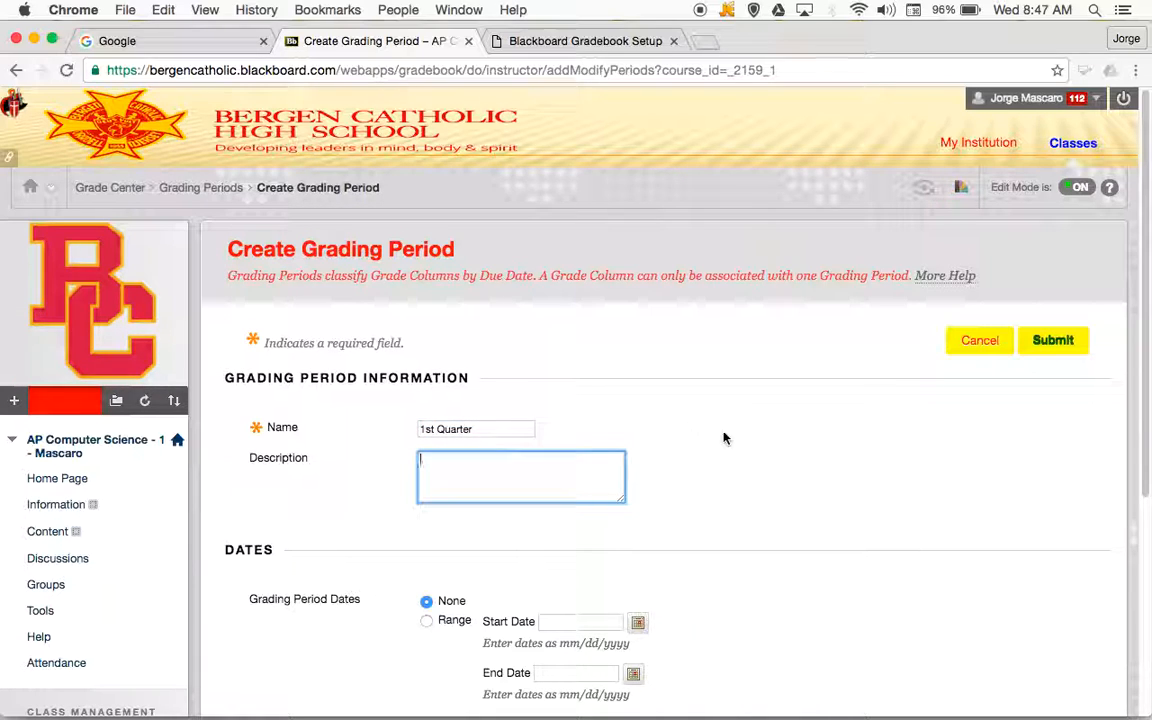
Use a date range for the 1st Quarter grading period and set its start date to 09/12/2016
scroll(727, 490, down, 3)
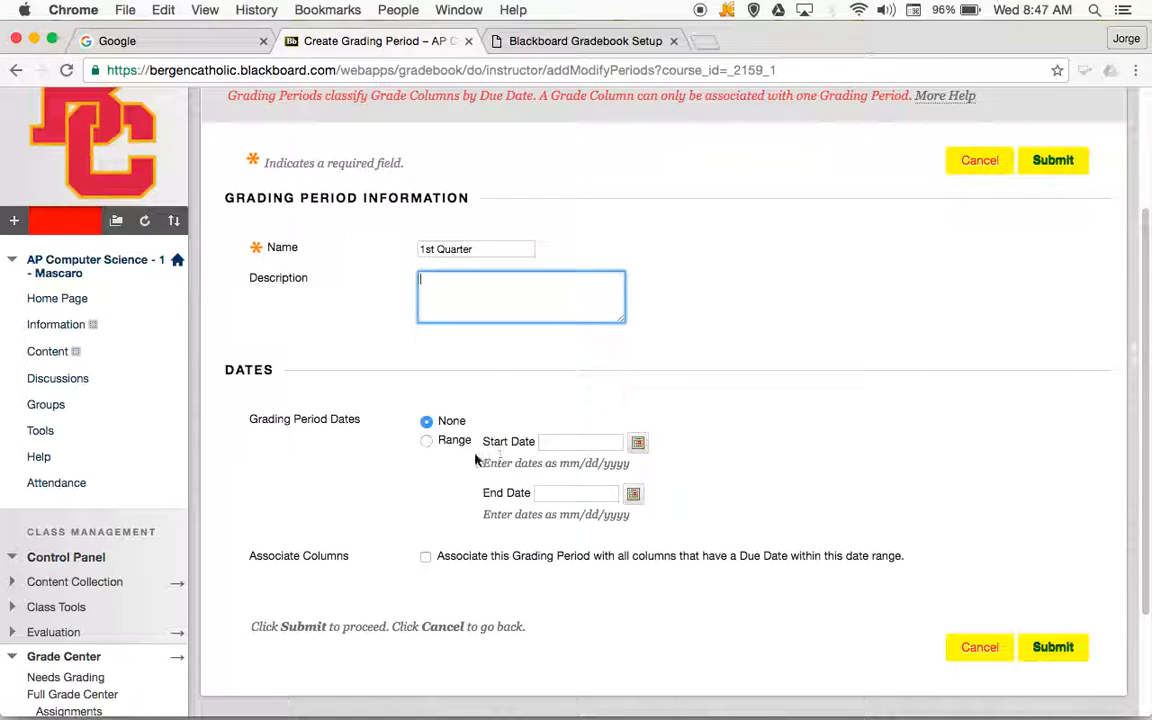
click(427, 442)
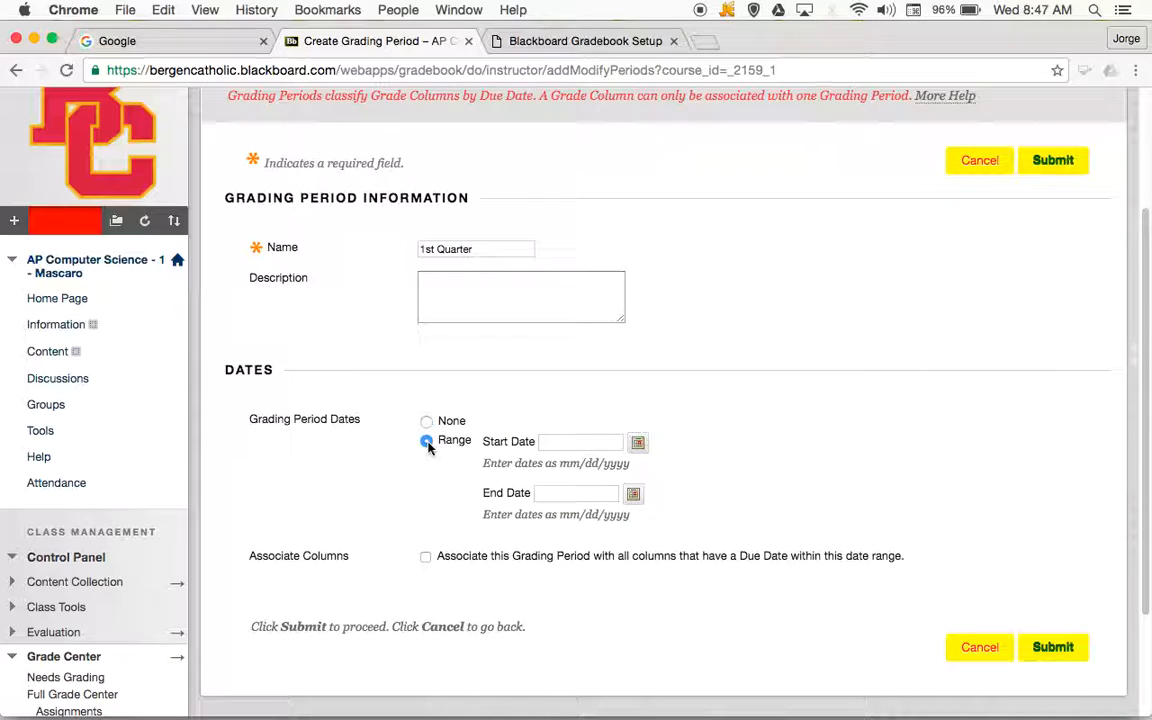
click(640, 446)
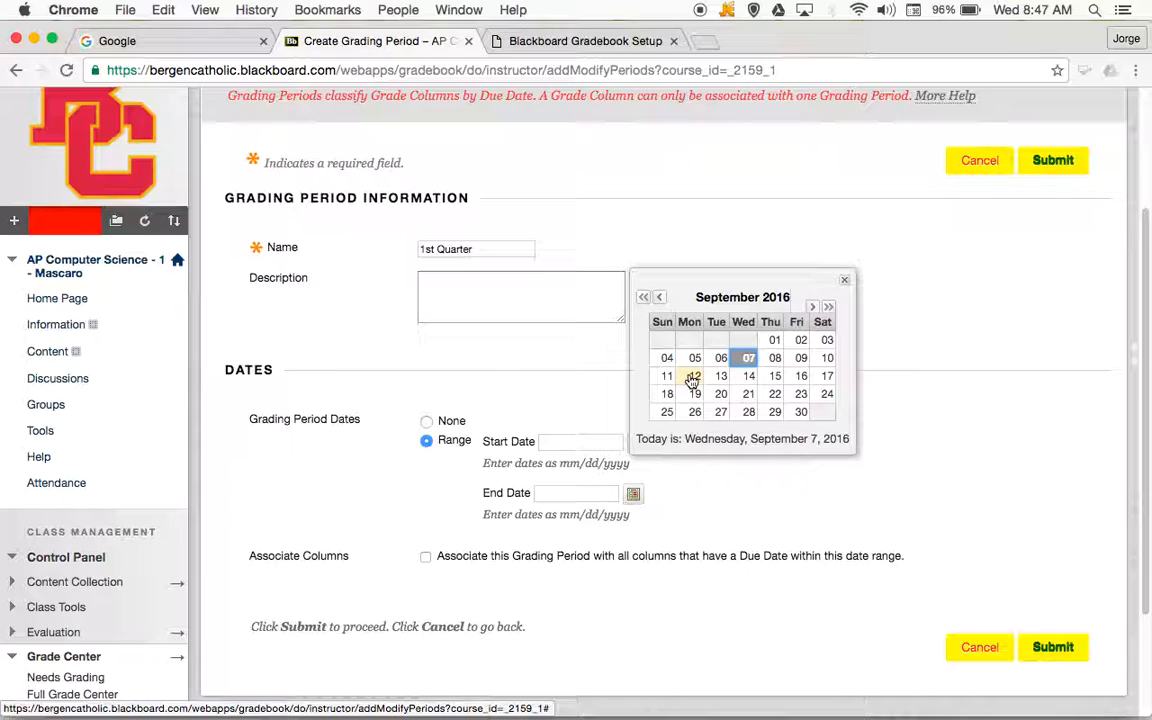
click(622, 440)
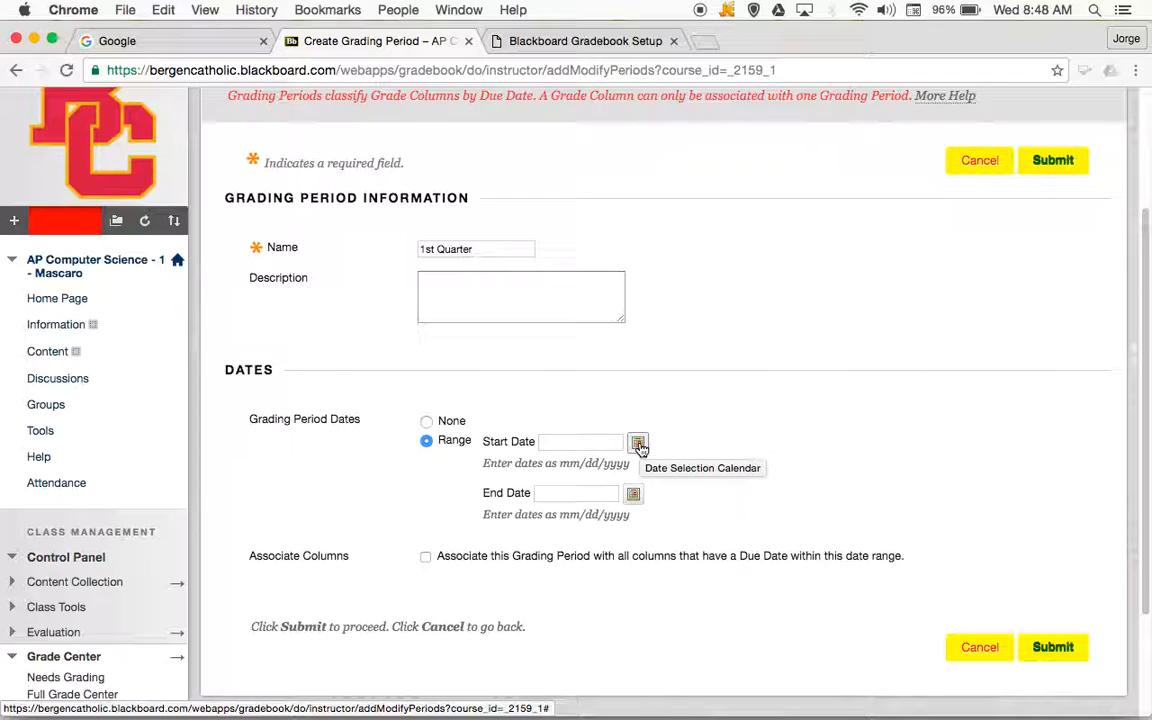
click(638, 443)
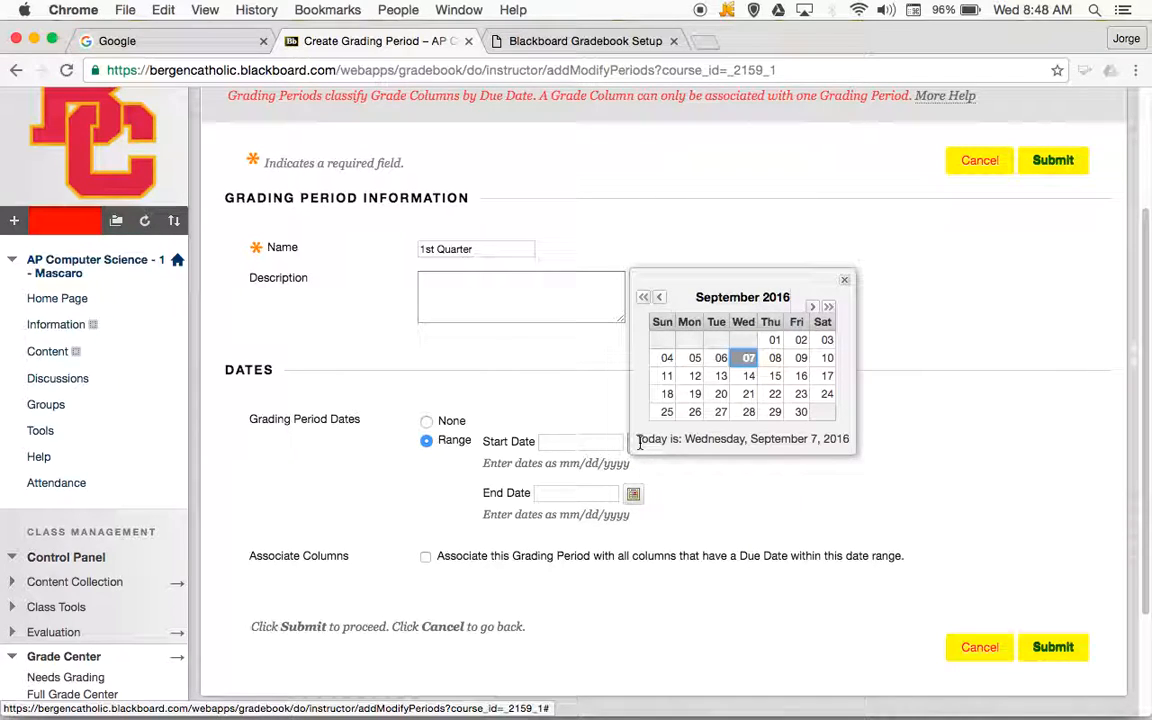
click(694, 377)
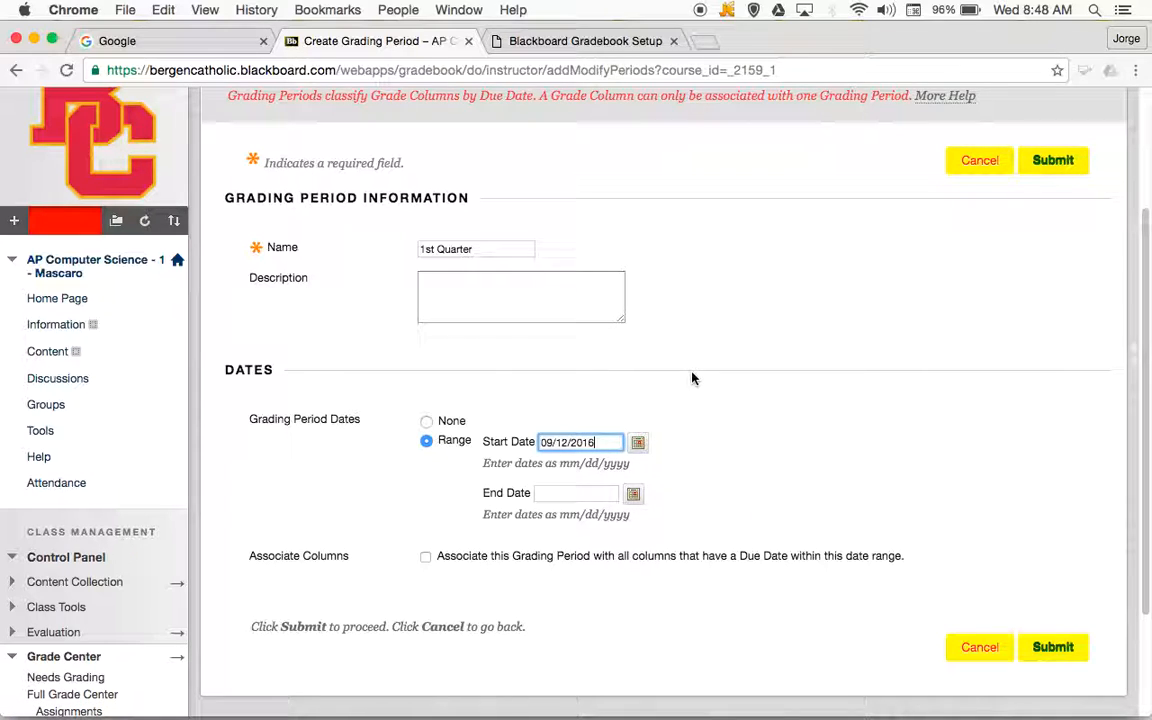
Set the end date to 11/02/2016, associate the period with all columns due within this range, and submit it
click(635, 497)
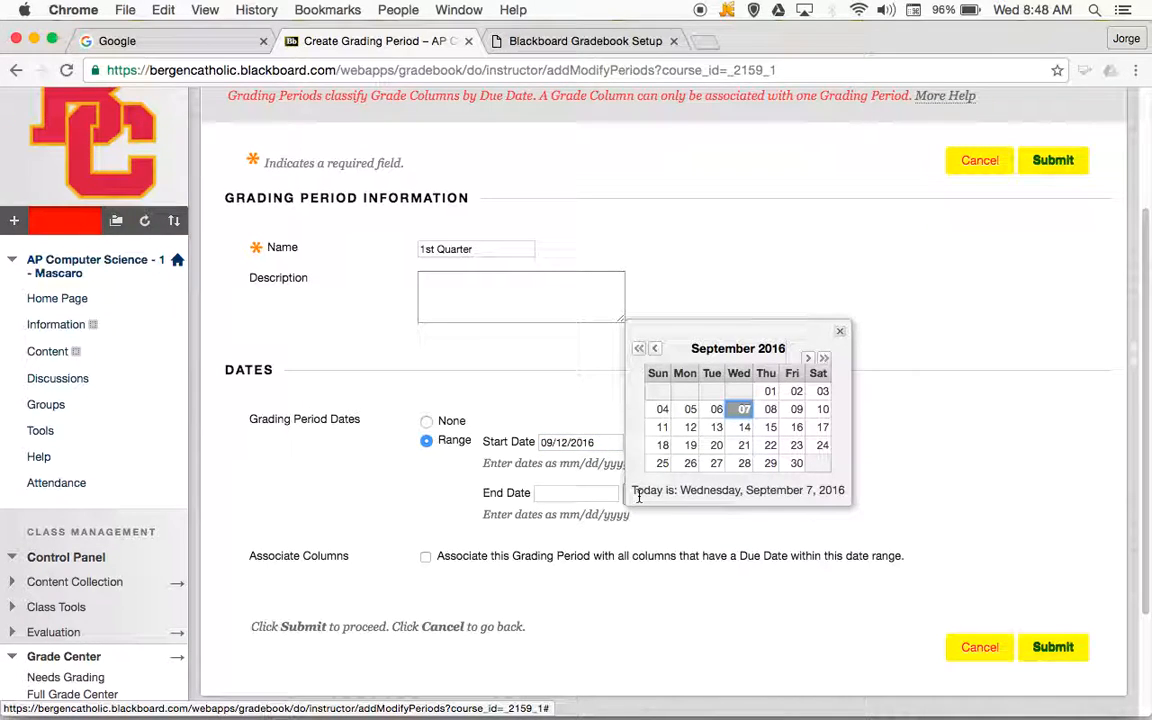
click(810, 360)
click(810, 360)
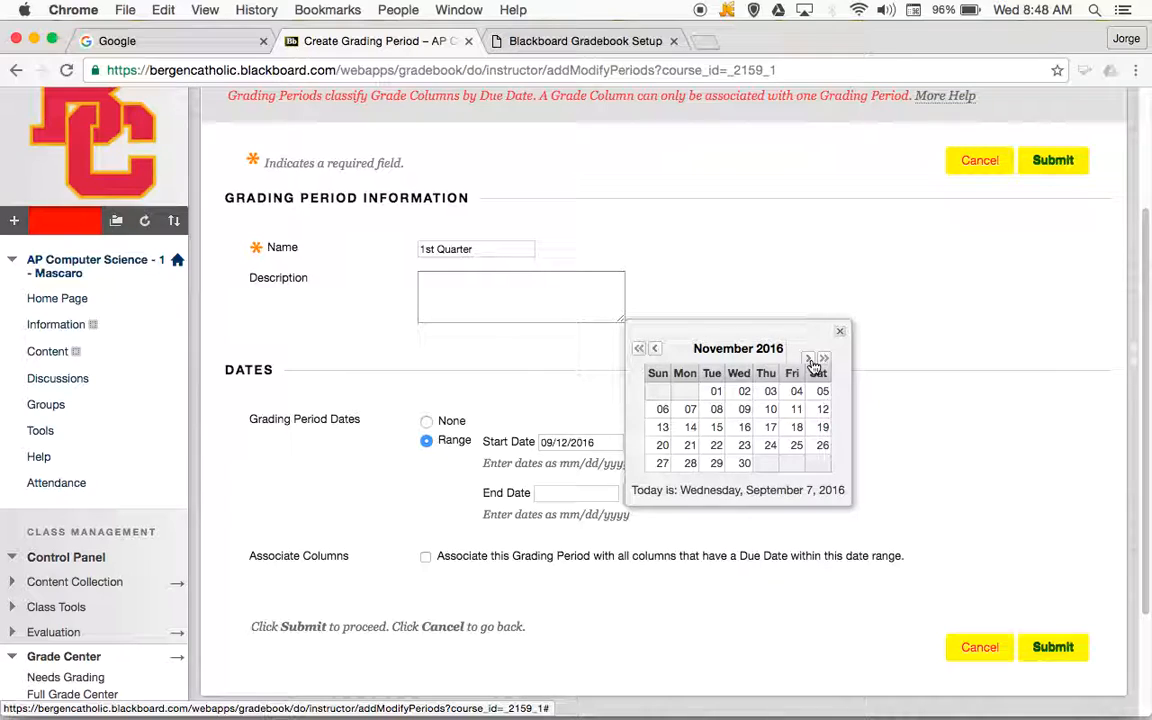
click(745, 392)
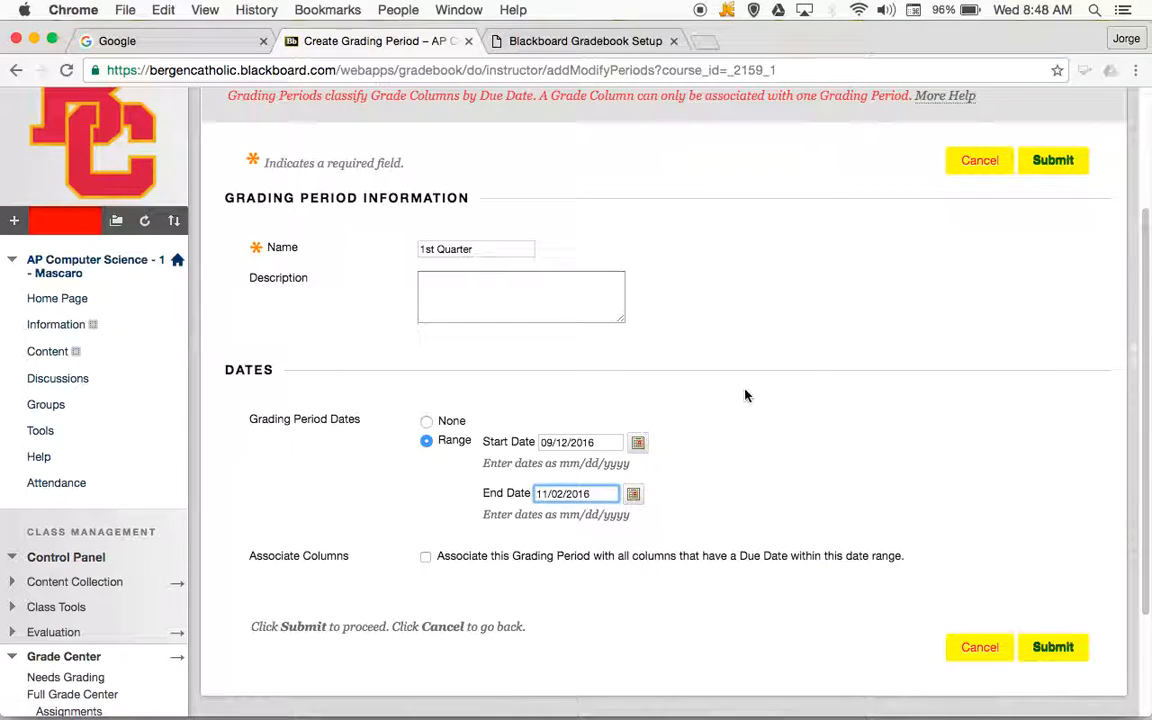
click(426, 558)
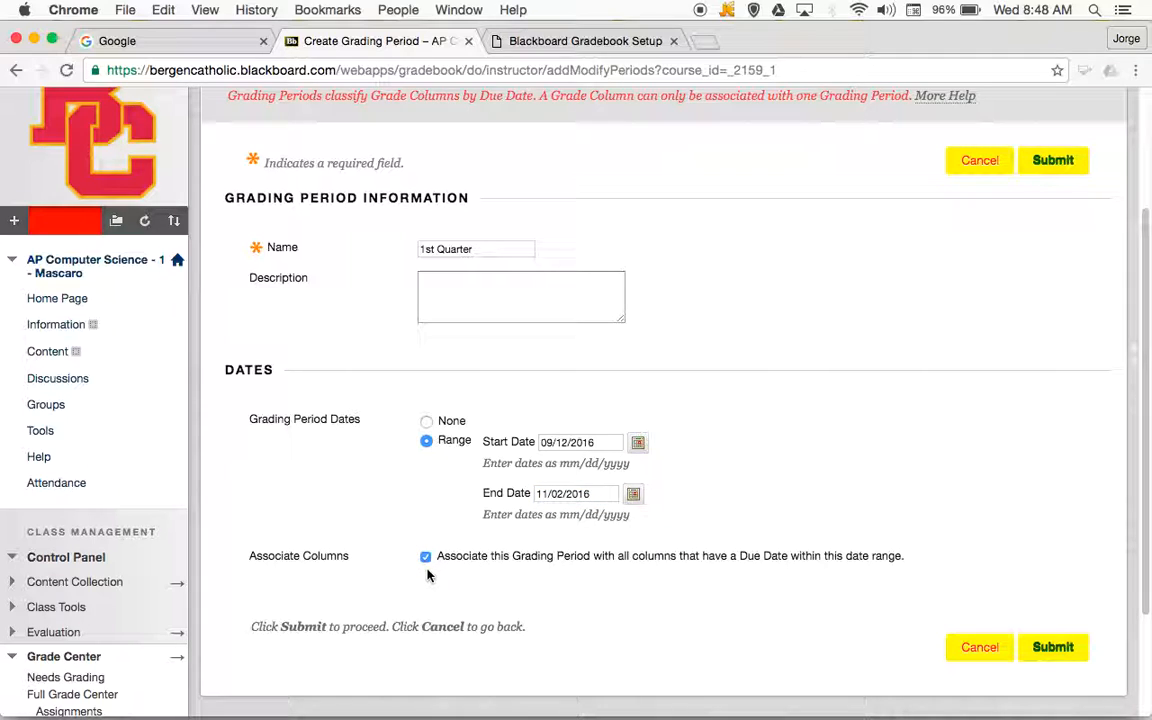
click(1053, 648)
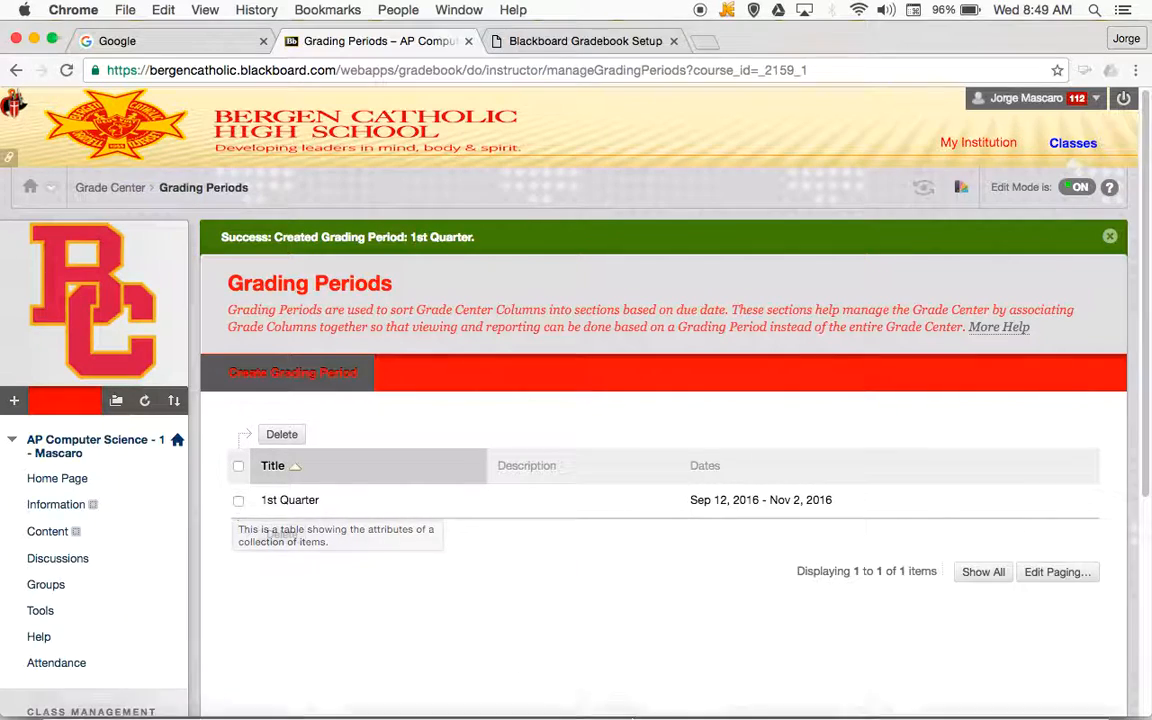
Switch to Microsoft Word to check the 2nd Quarter dates in the terms table and return to Chrome
mouse_move(812, 690)
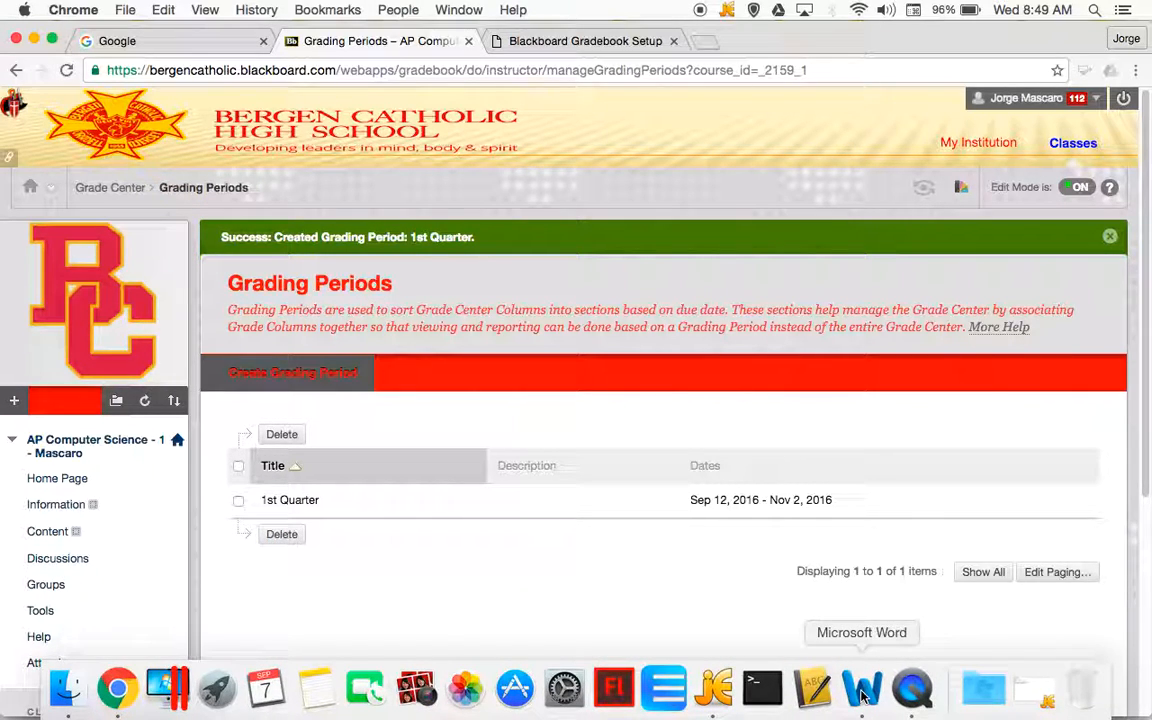
click(861, 688)
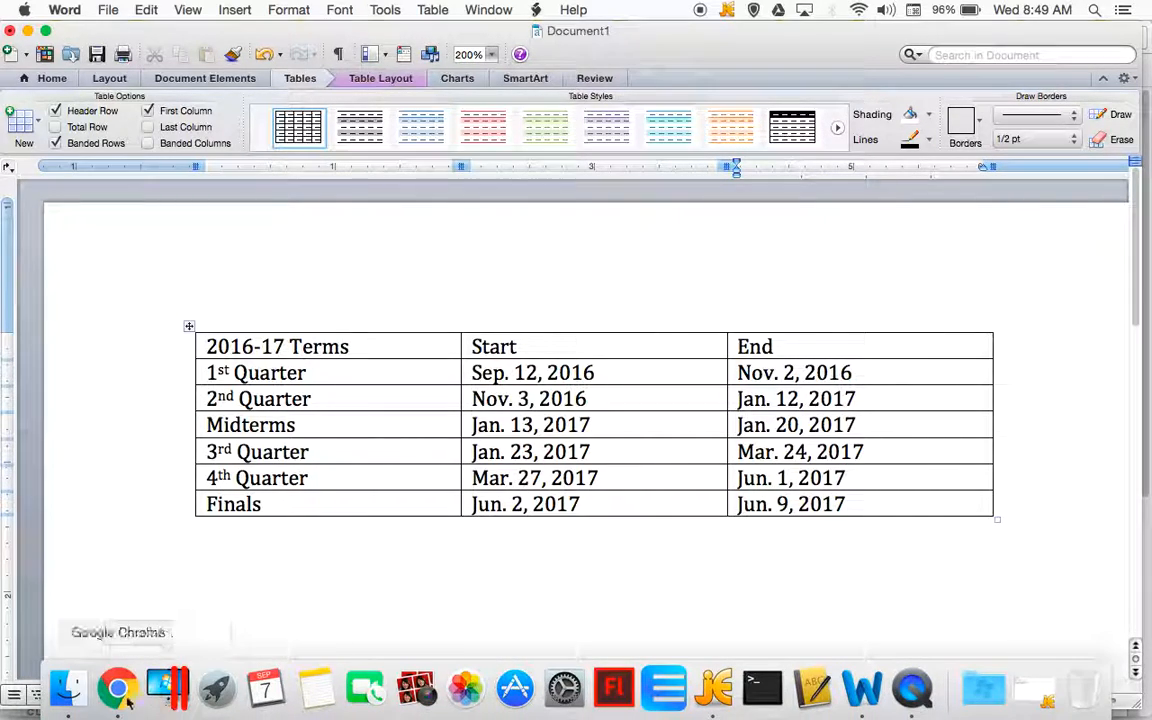
click(116, 688)
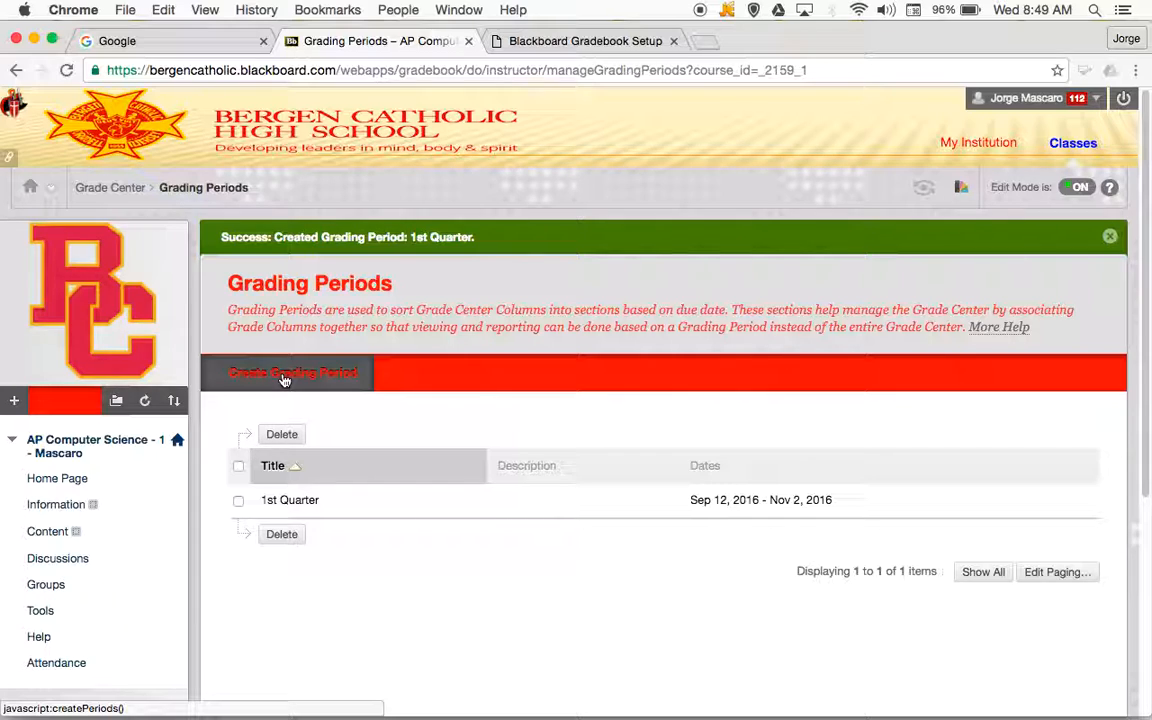
Start another grading period and name it 2nd Quarter
click(285, 376)
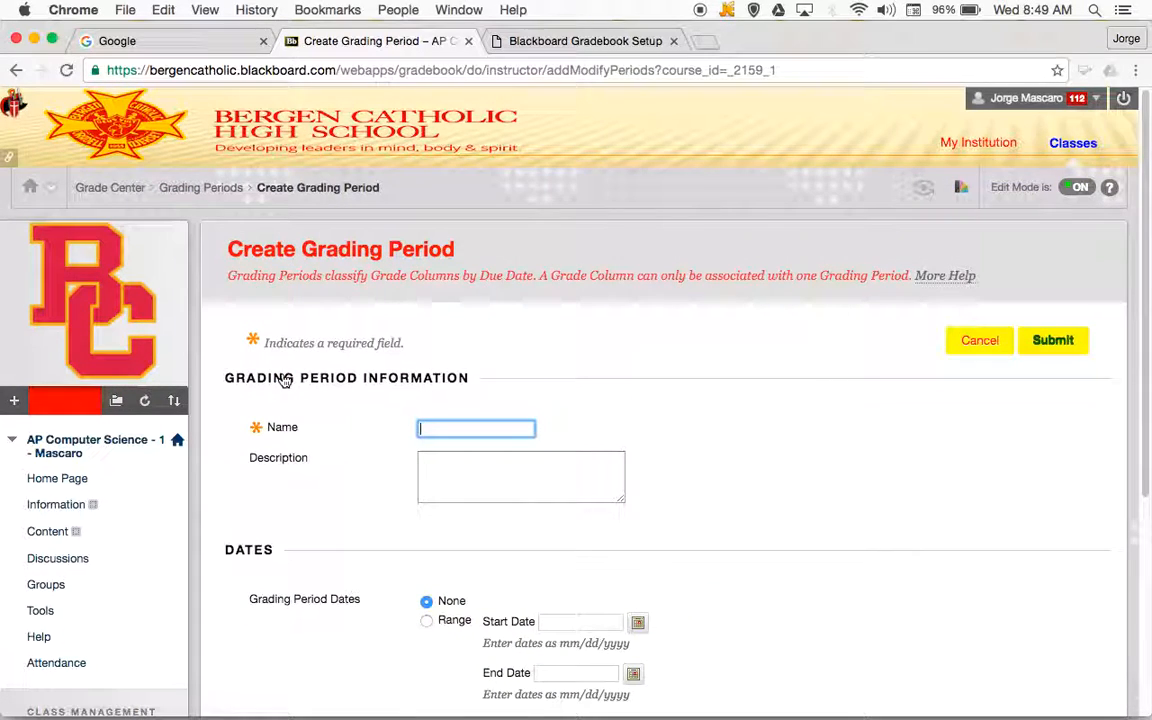
text(2nd)
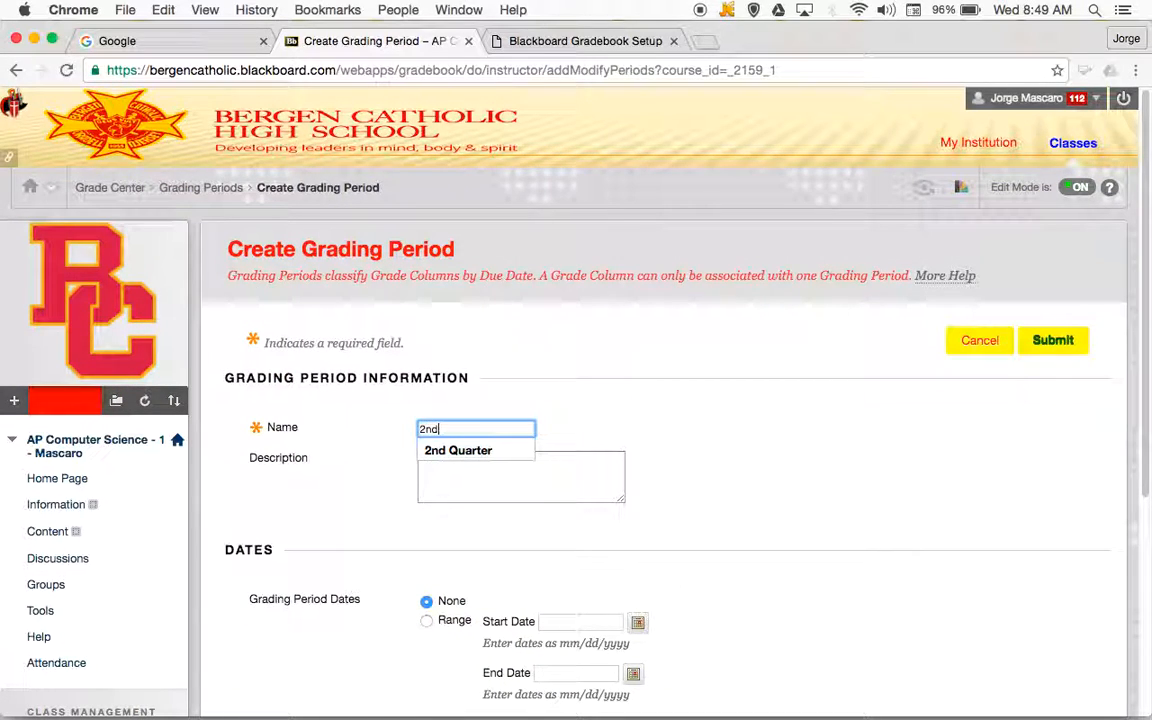
text( Quarter)
key(Tab)
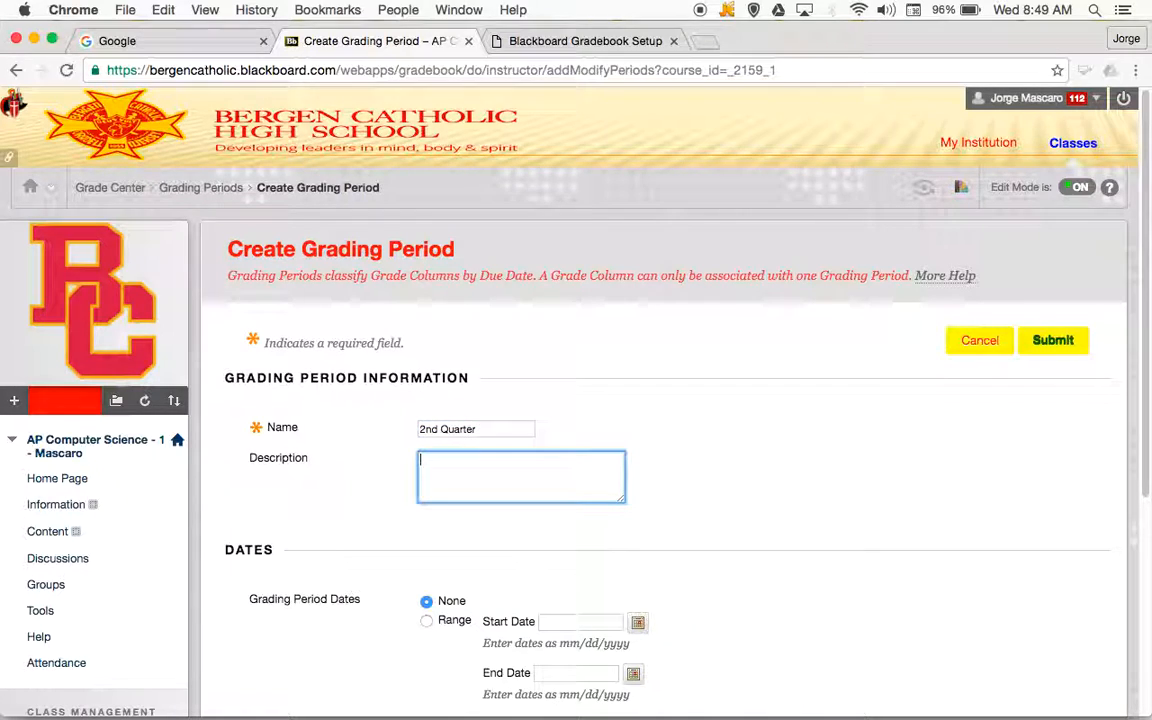
Use a date range for the 2nd Quarter grading period and set its start date to 11/03/2016
click(426, 621)
click(565, 624)
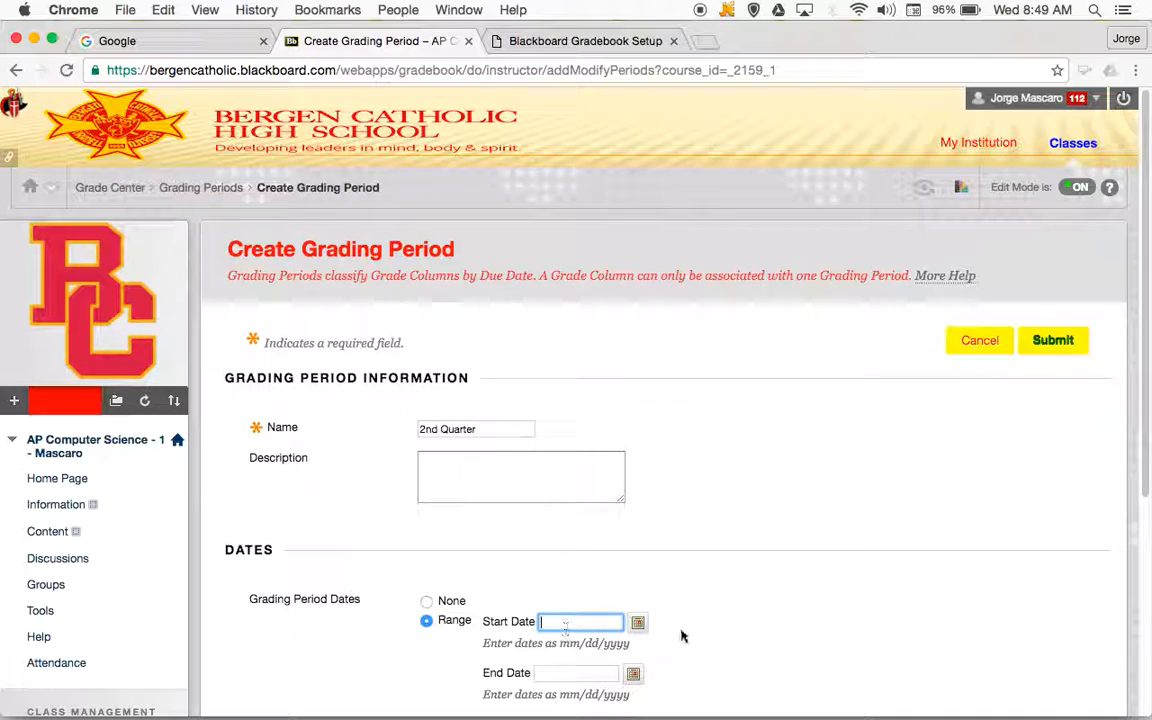
click(640, 623)
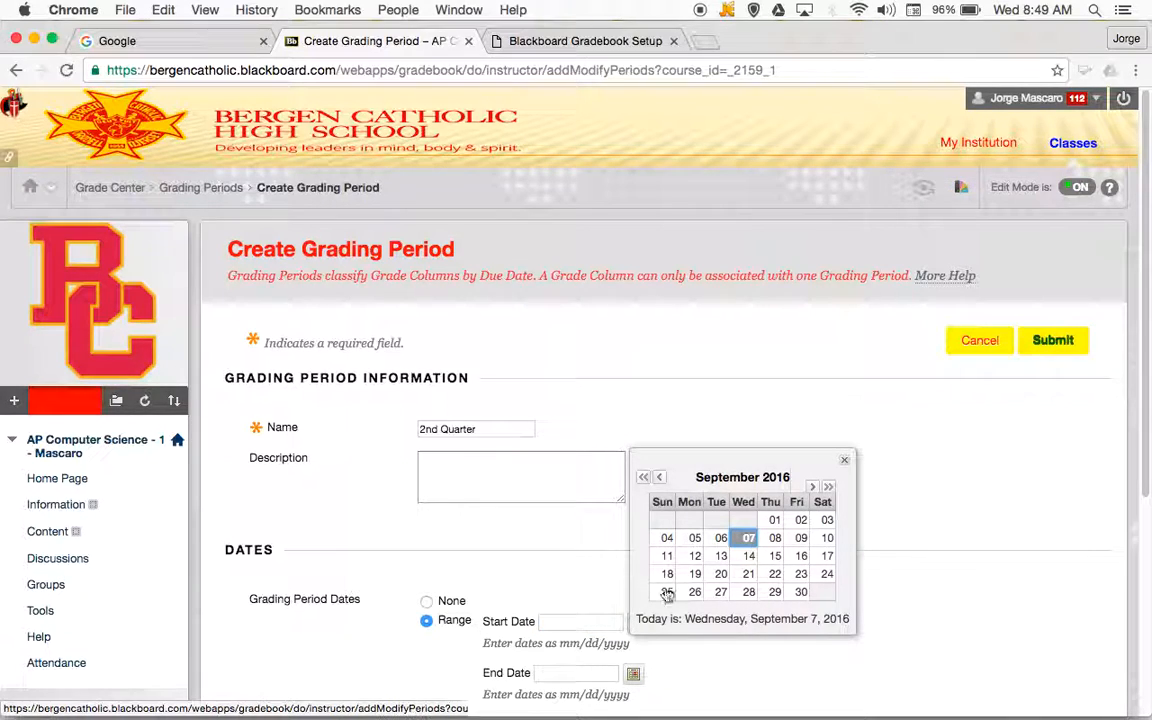
click(812, 487)
click(813, 488)
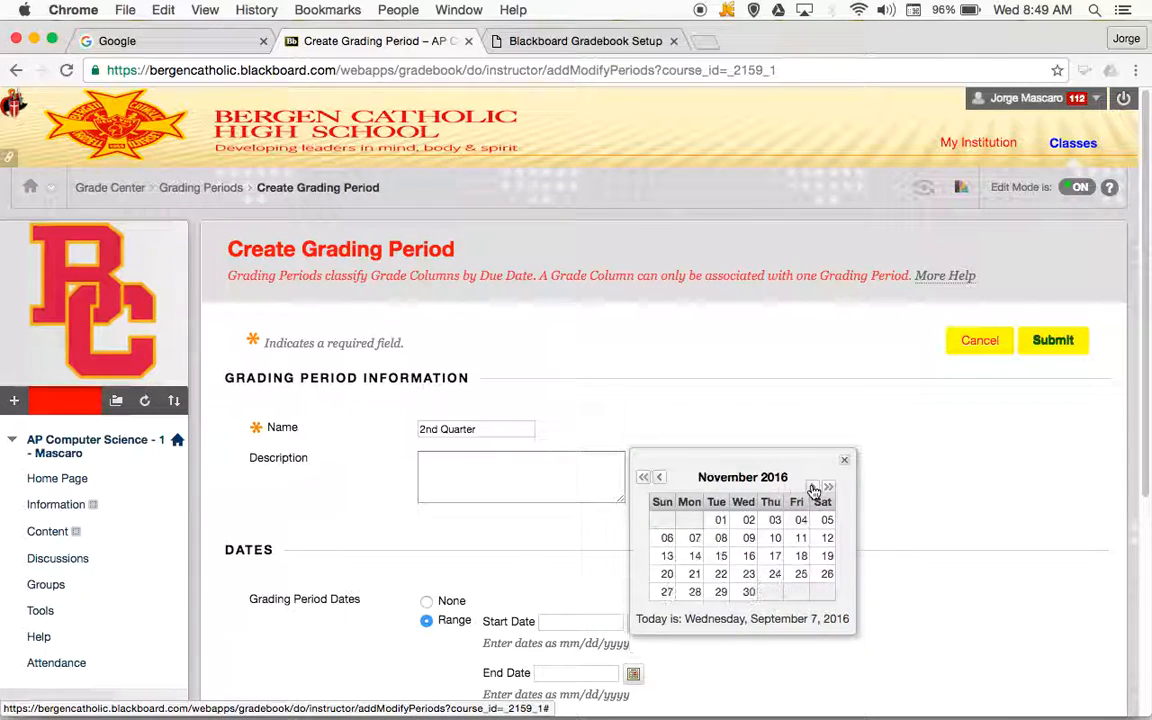
click(779, 519)
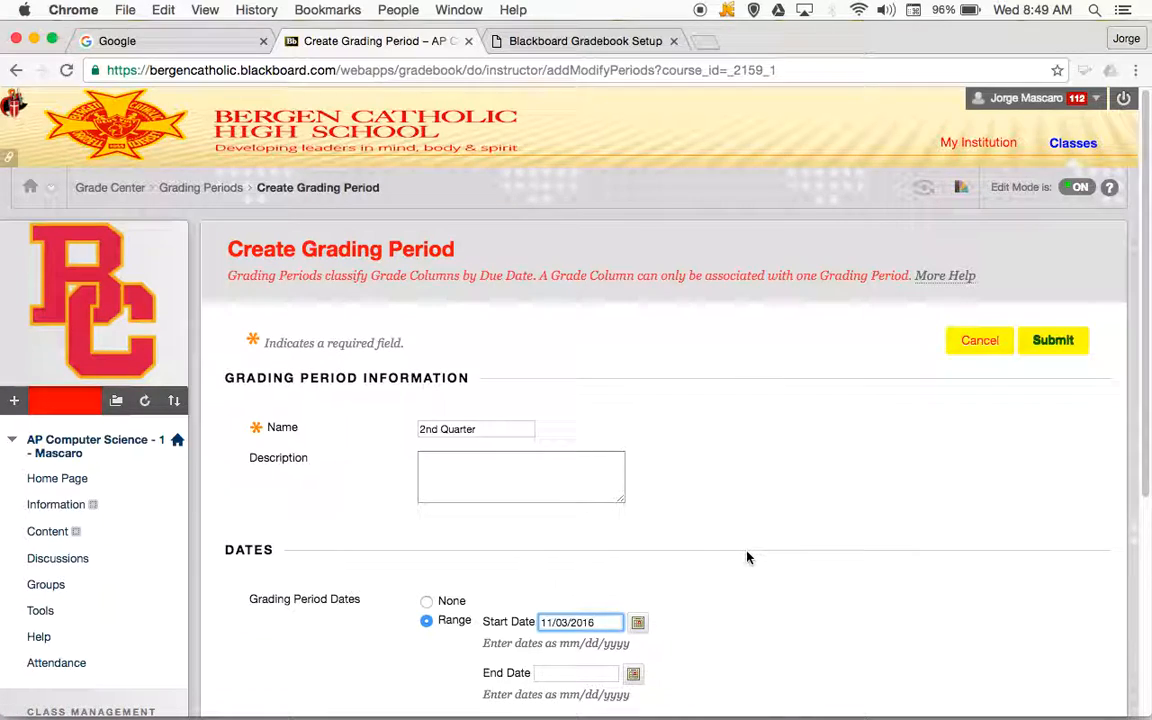
Set the 2nd Quarter grading period's end date to 01/12/2017
scroll(746, 553, down, 1)
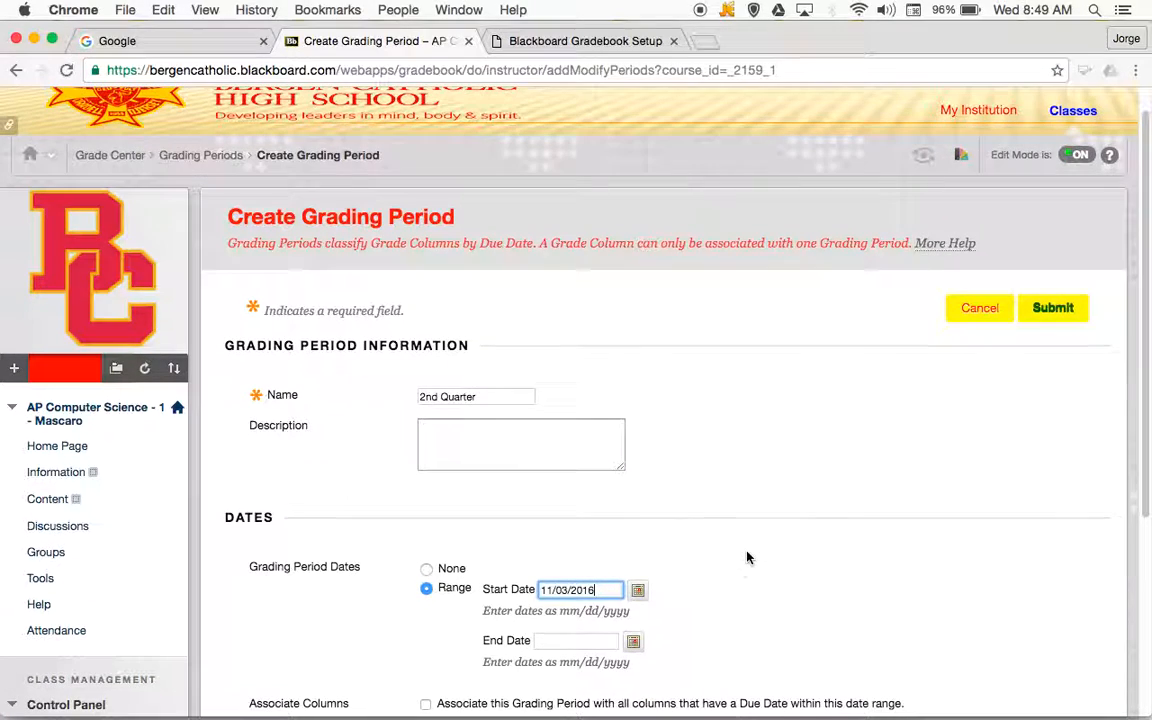
click(633, 642)
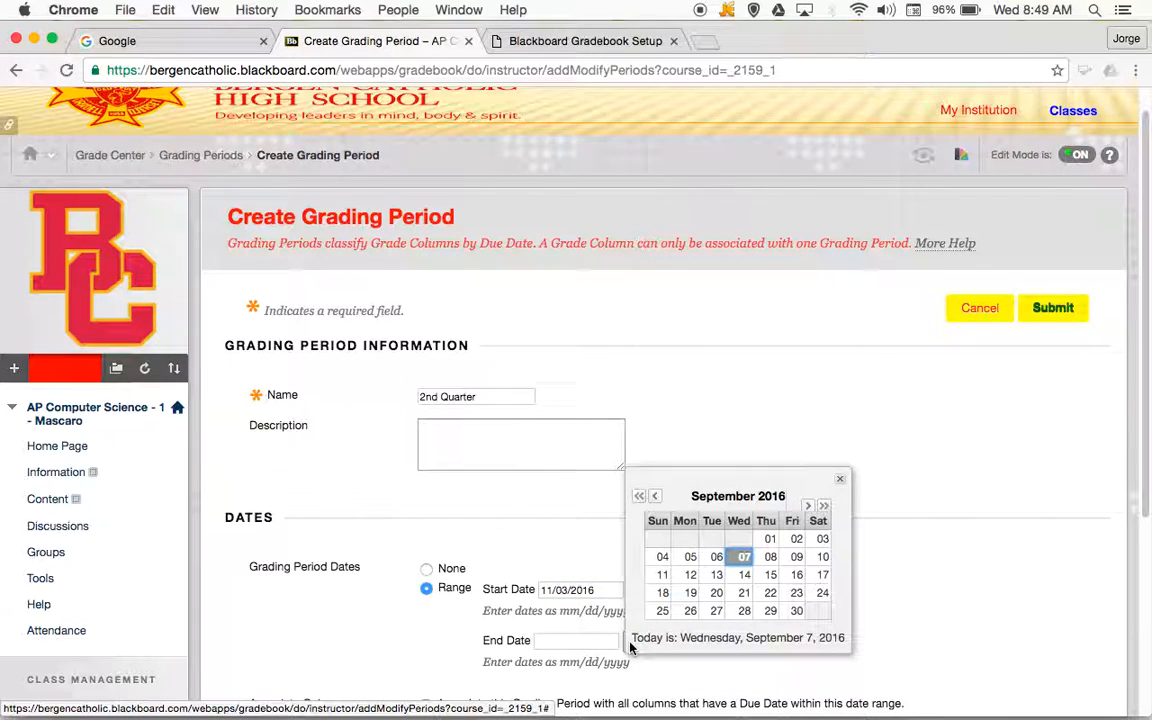
click(810, 507)
click(810, 507)
click(810, 507)
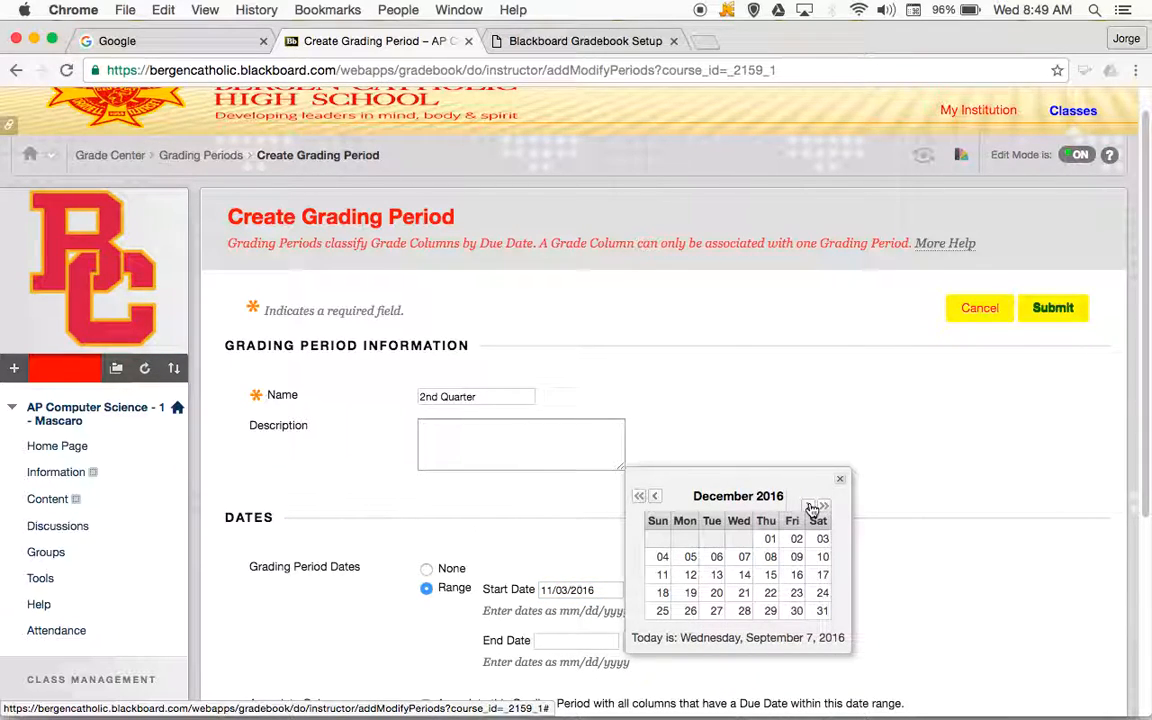
click(810, 507)
click(771, 558)
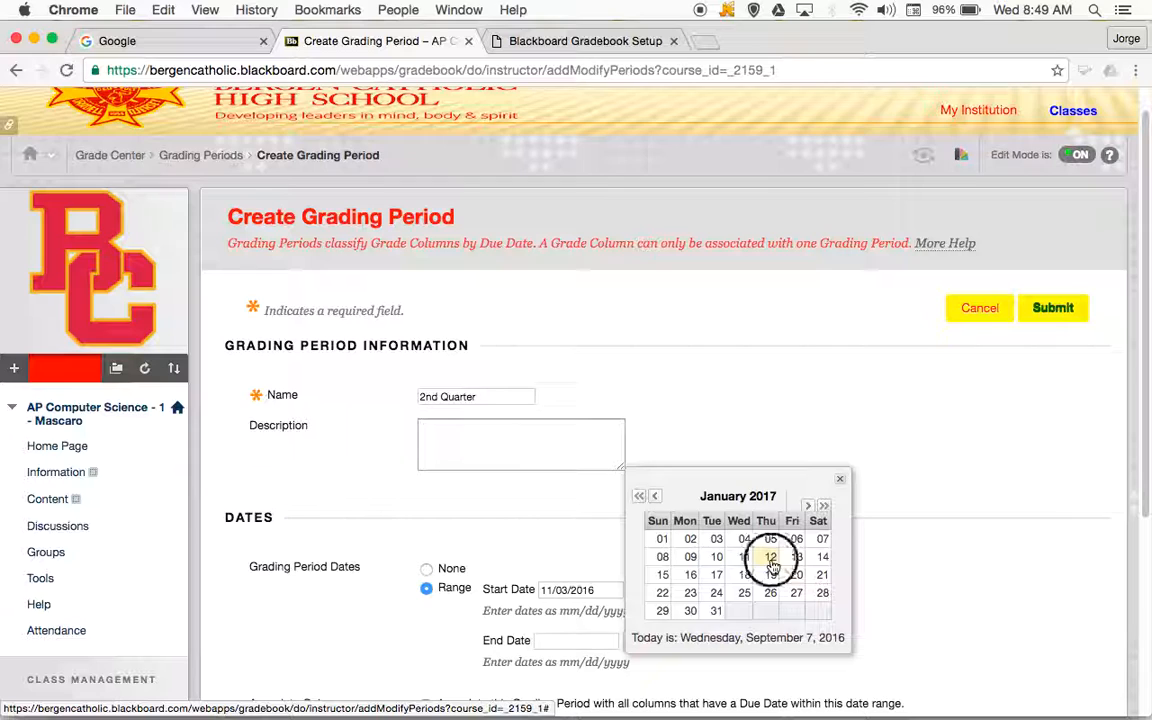
Associate the 2nd Quarter period with all columns that have a due date within its range, and submit it
scroll(708, 626, down, 2)
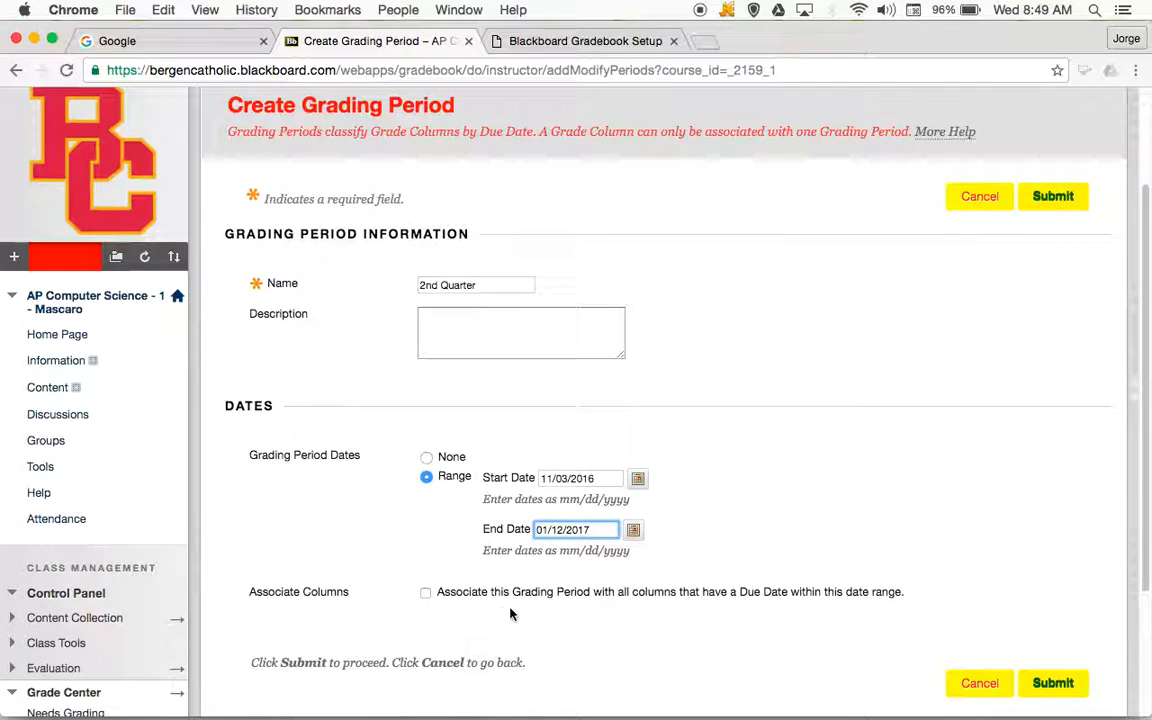
click(425, 592)
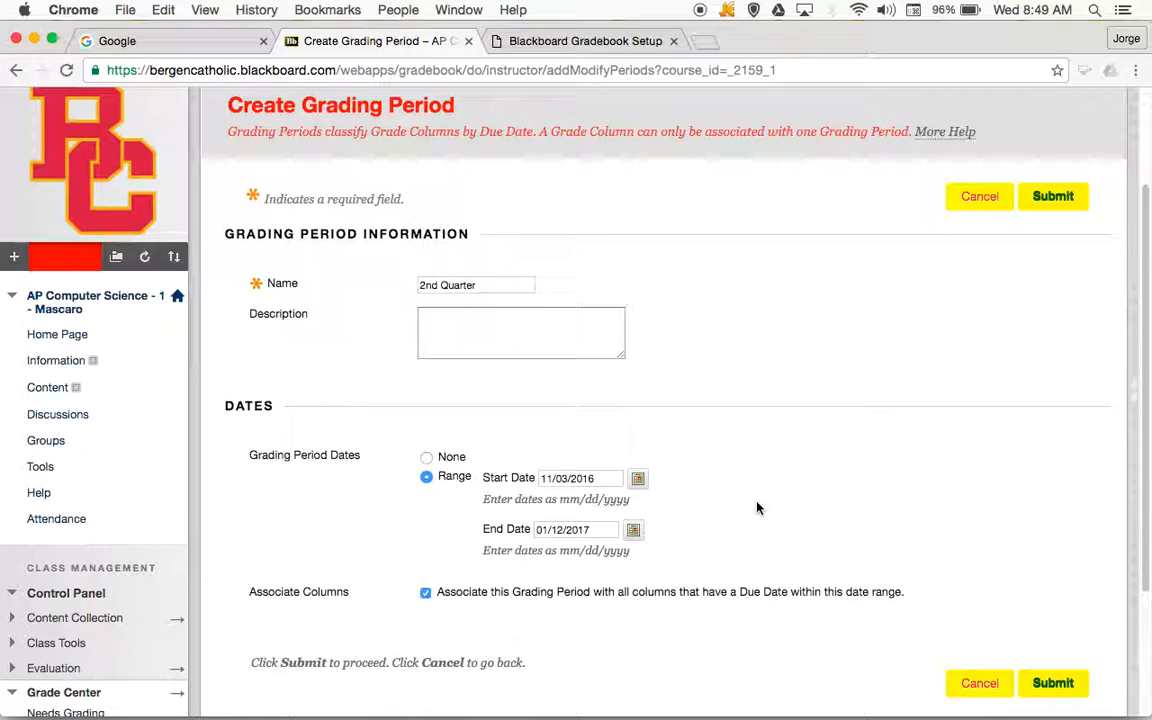
click(1062, 683)
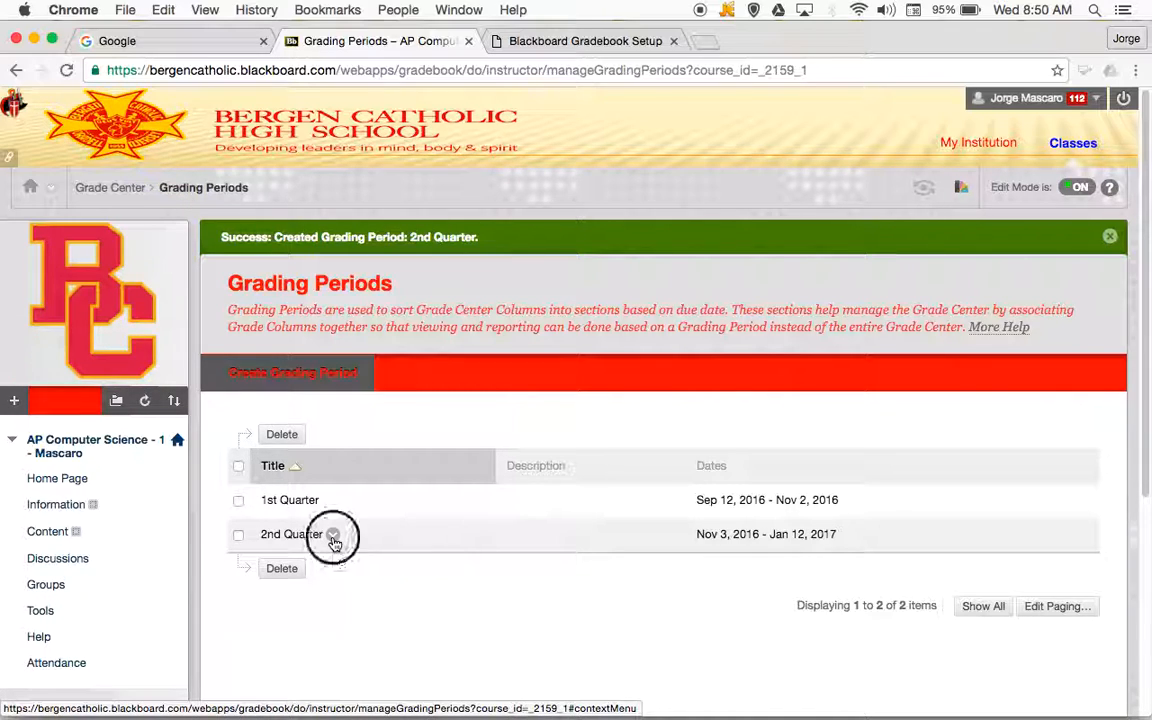
Reopen the 2nd Quarter grading period for editing, pick 01/12/2017 as its end date again, and submit it
click(334, 538)
click(350, 572)
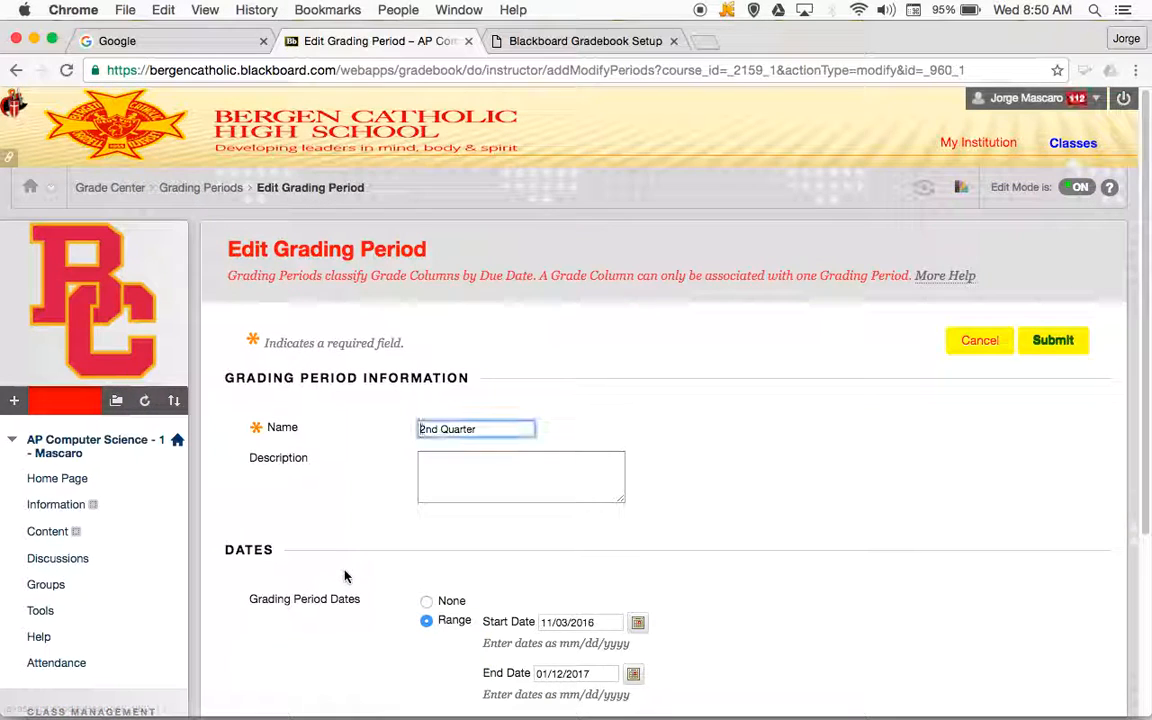
scroll(650, 575, down, 3)
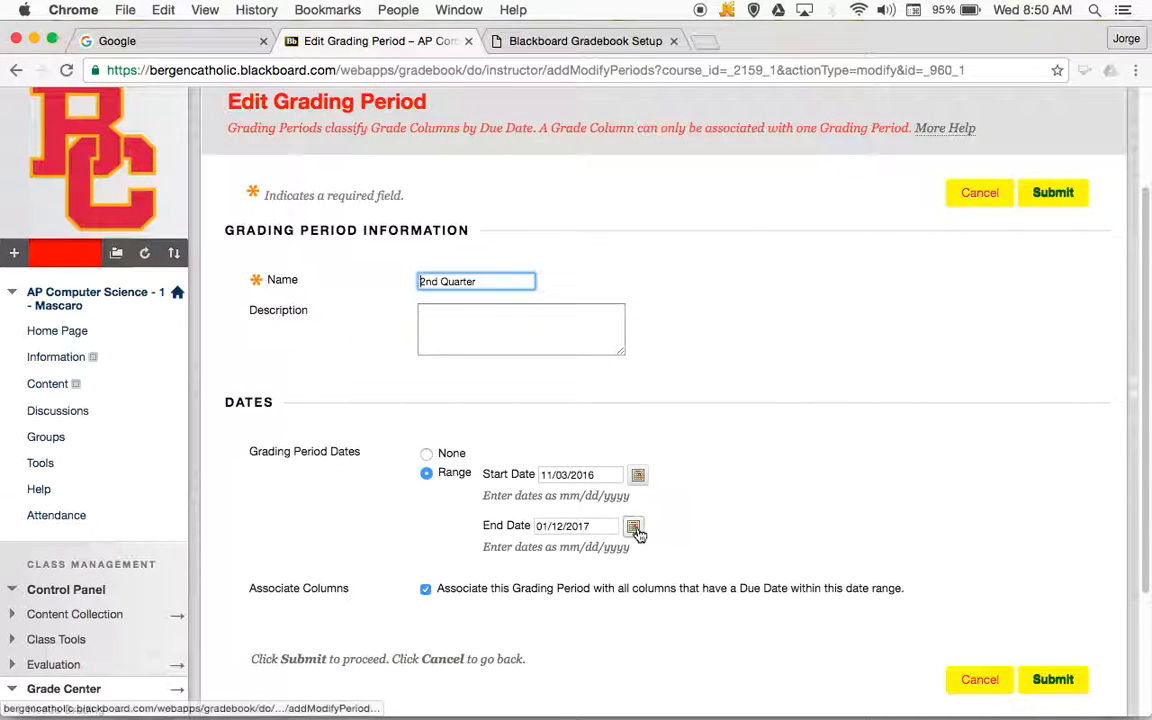
click(633, 526)
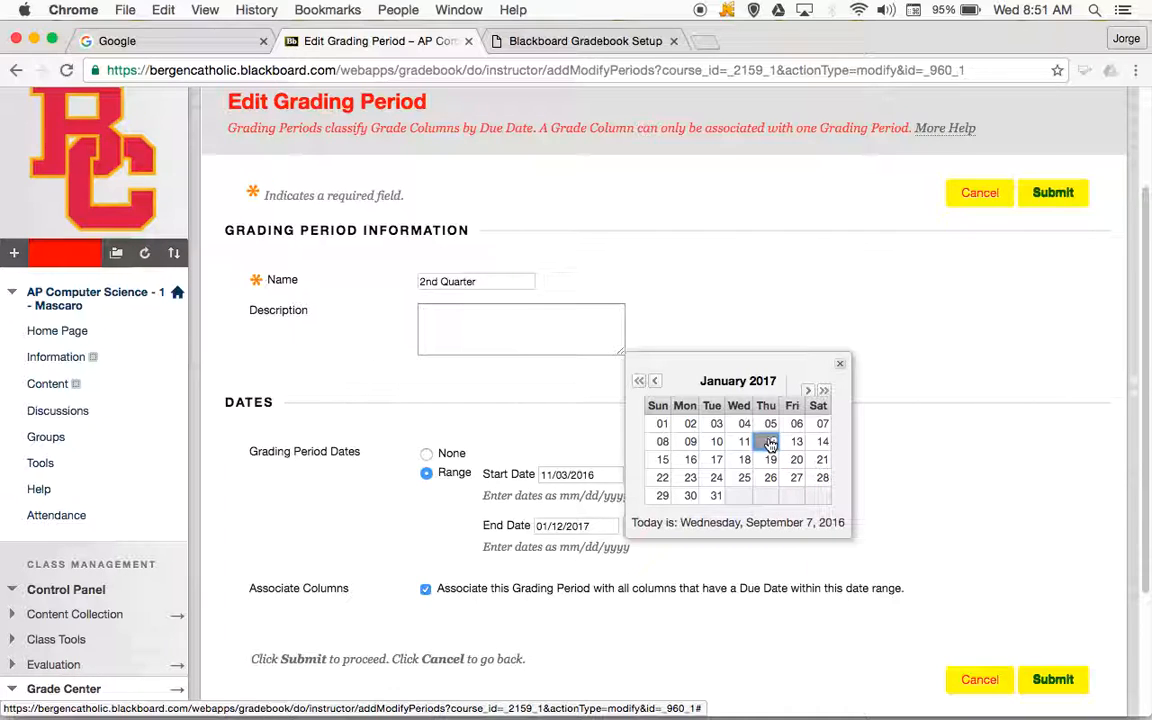
click(770, 443)
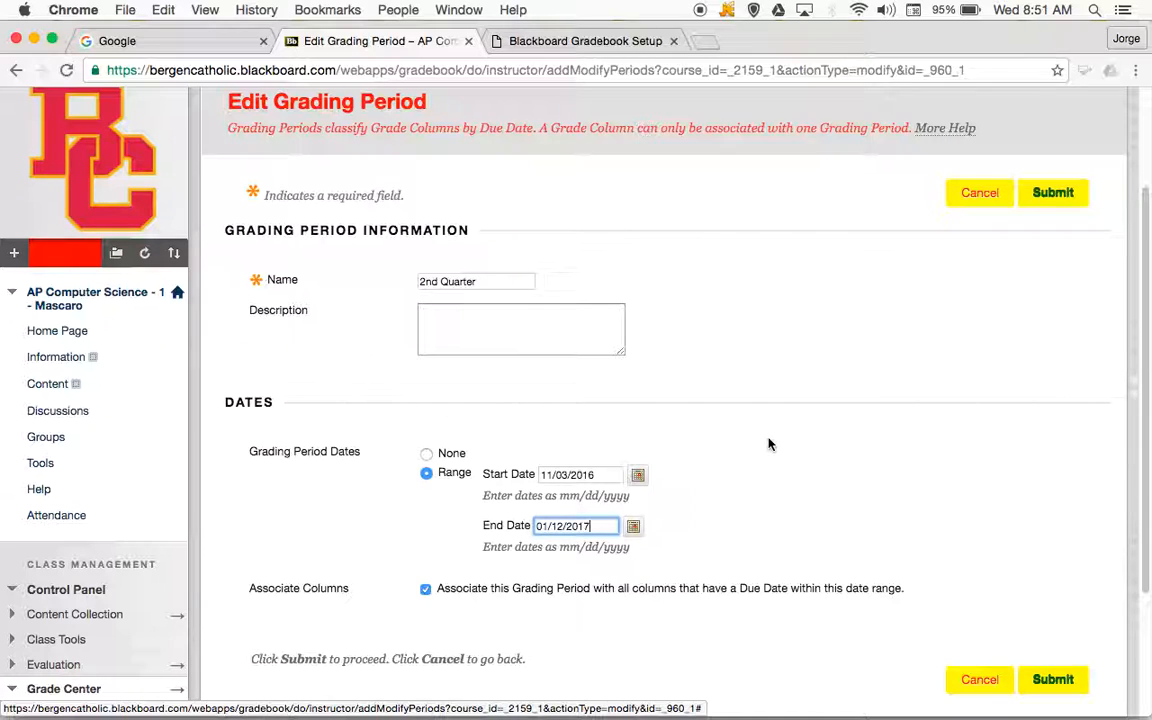
click(1050, 681)
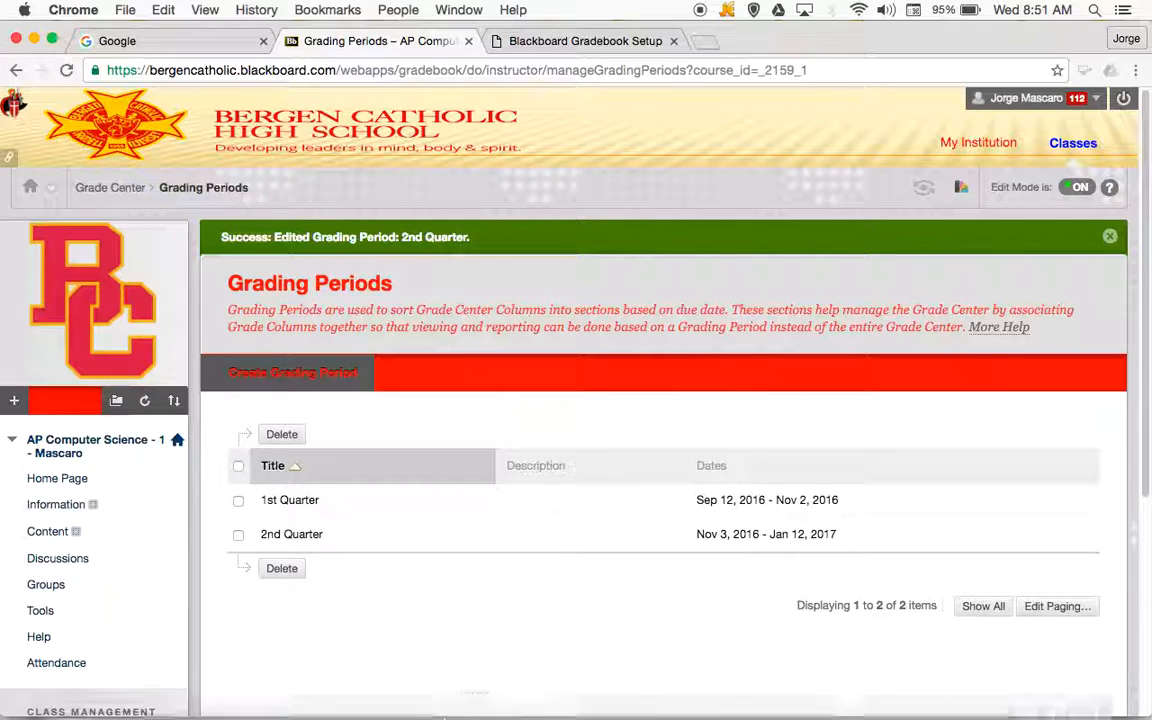
mouse_move(465, 700)
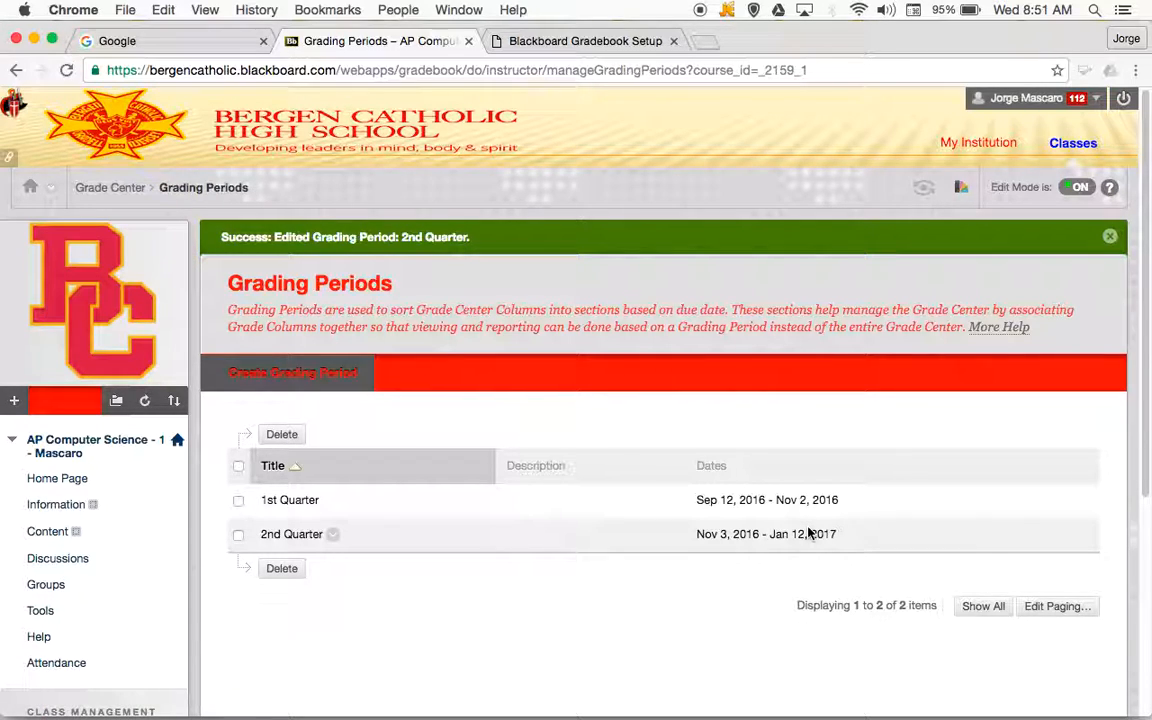